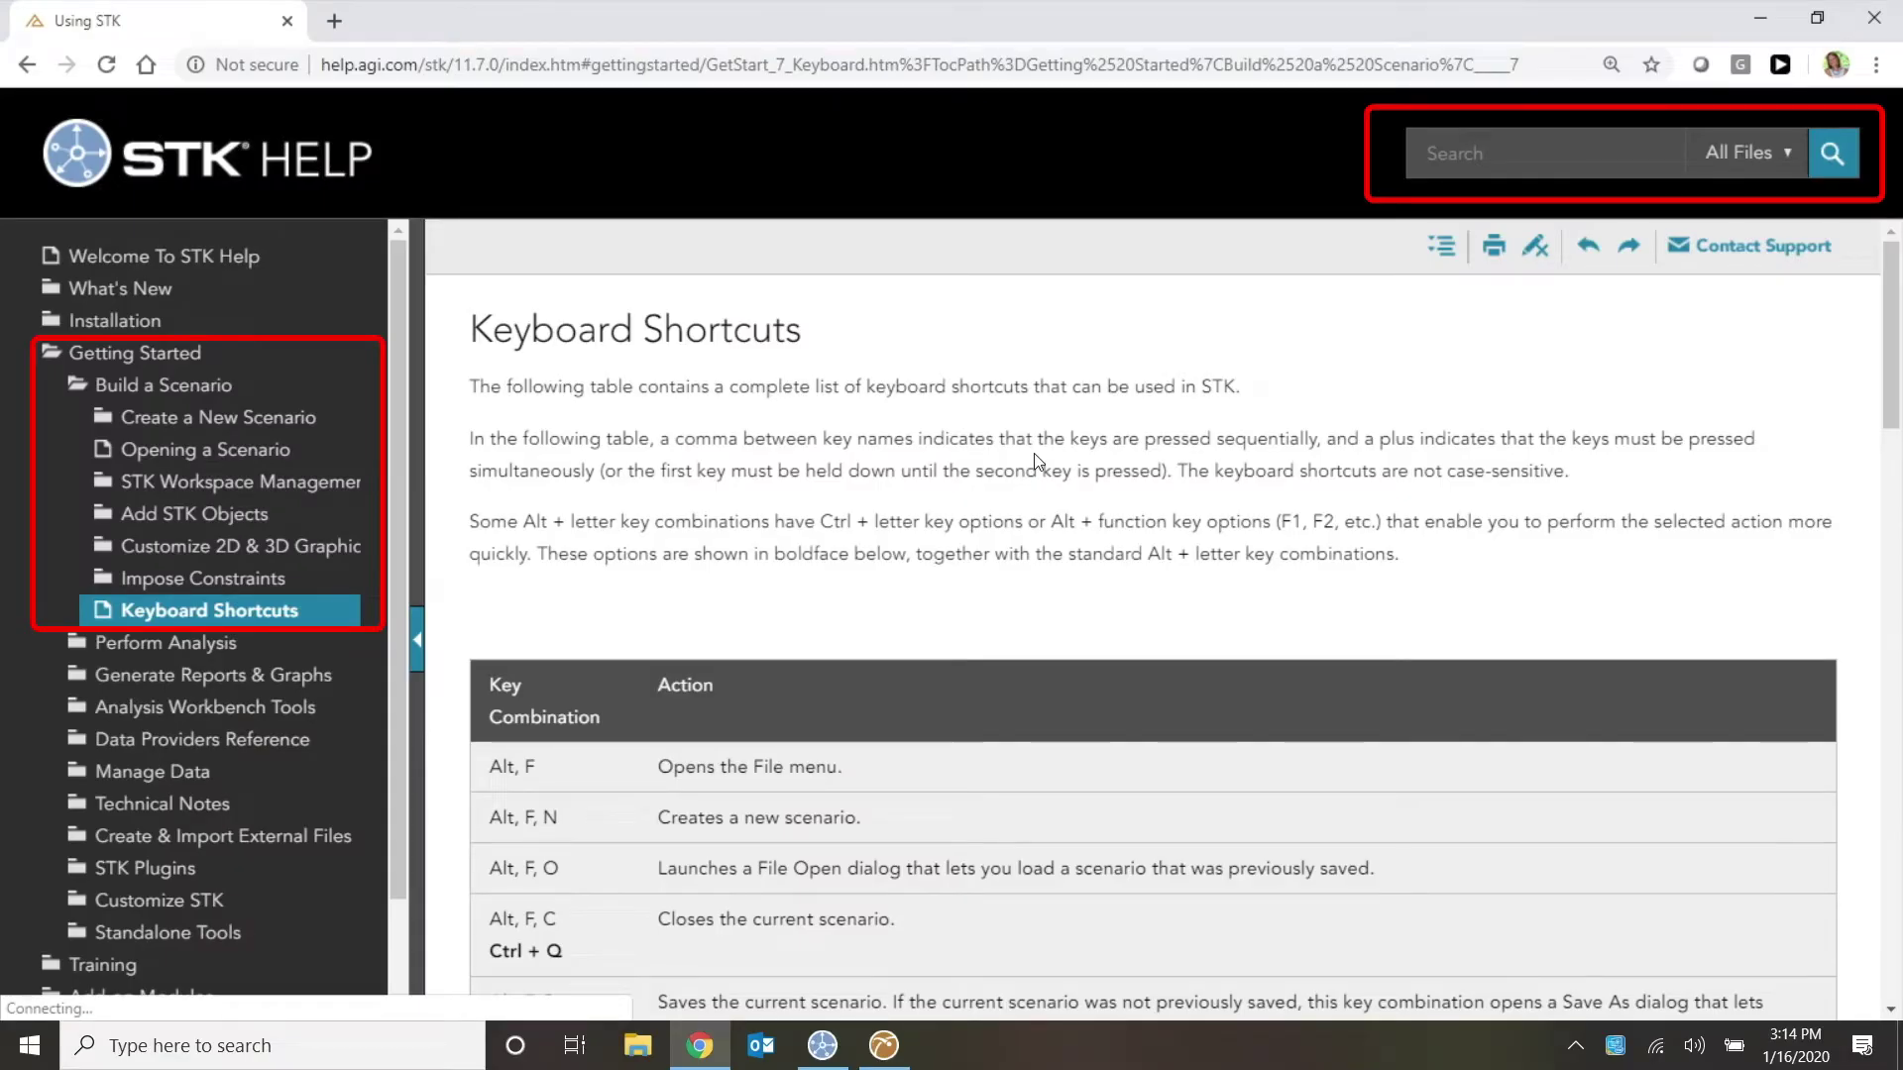
- Show STK 11's Scenario2 3D globe with Satellite1 selected, then switch to ODTK's SimpleLEO project
scroll(848, 471, down, 5)
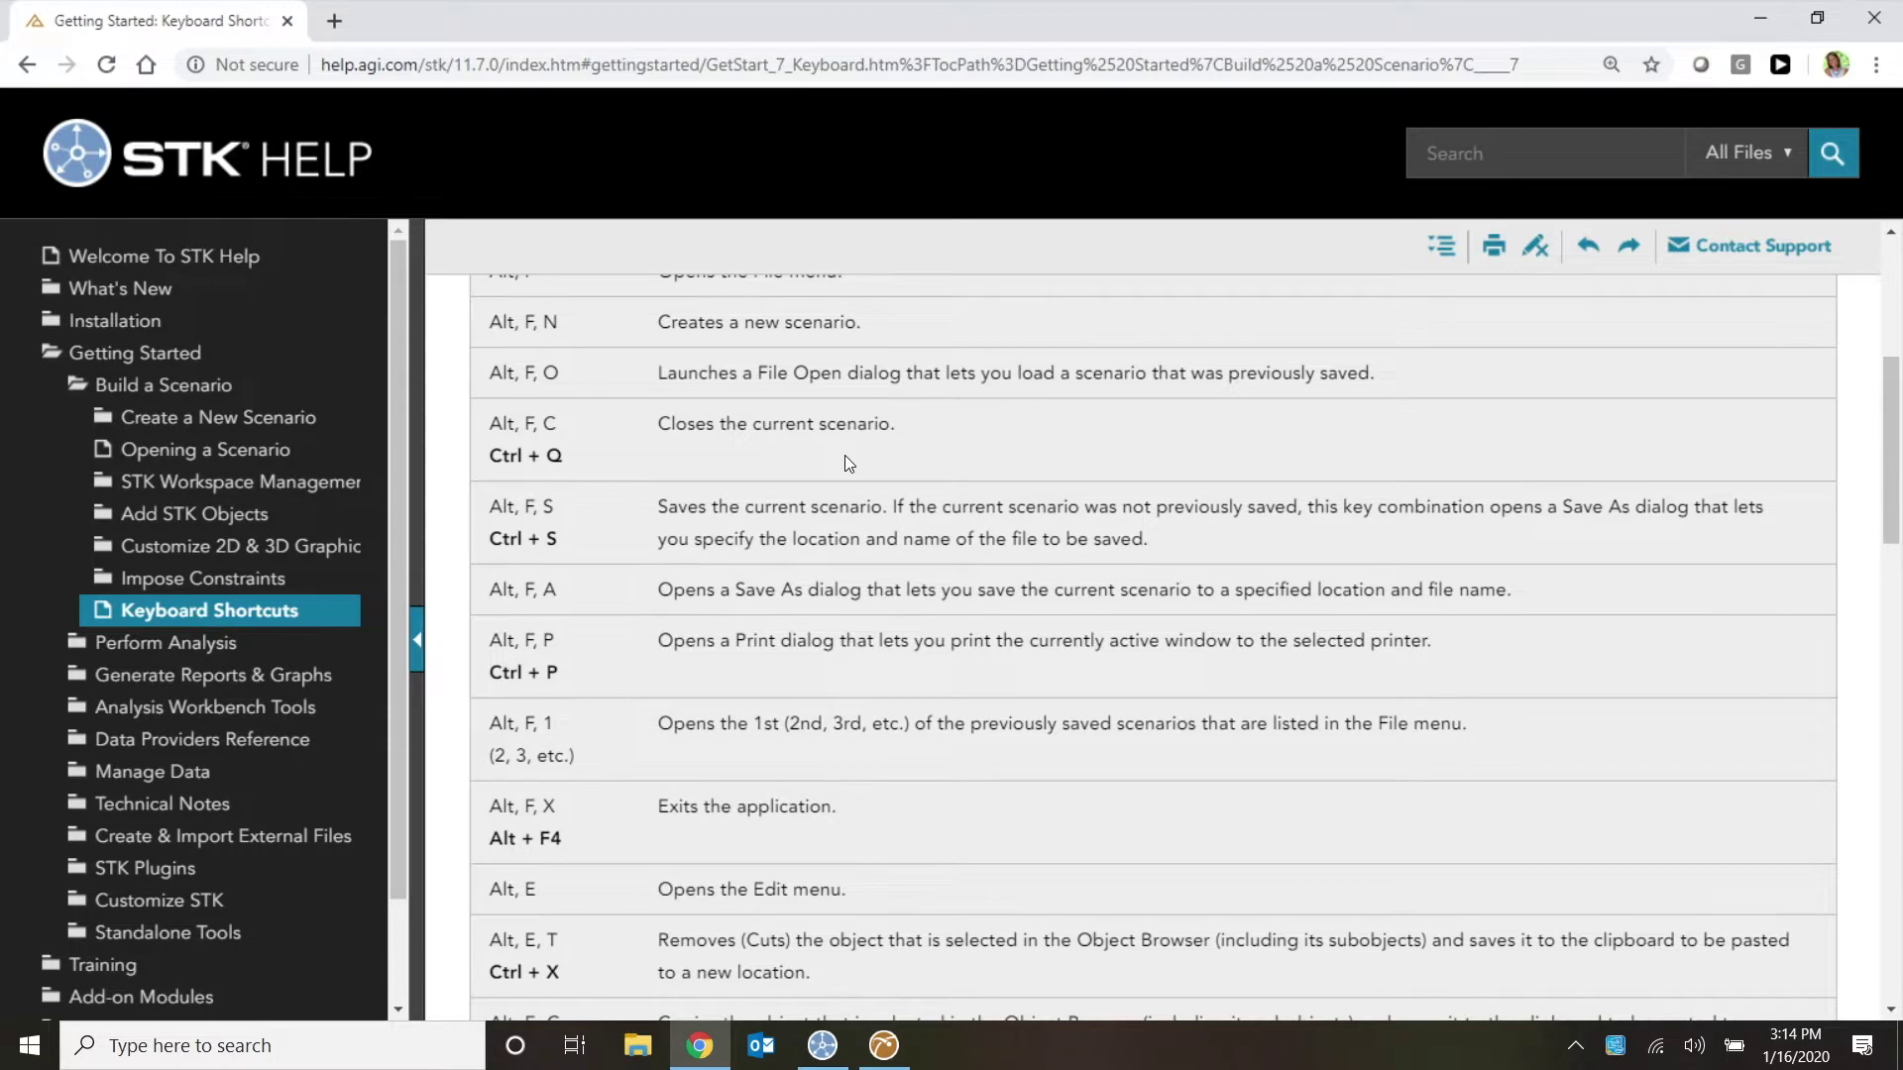
scroll(844, 454, up, 5)
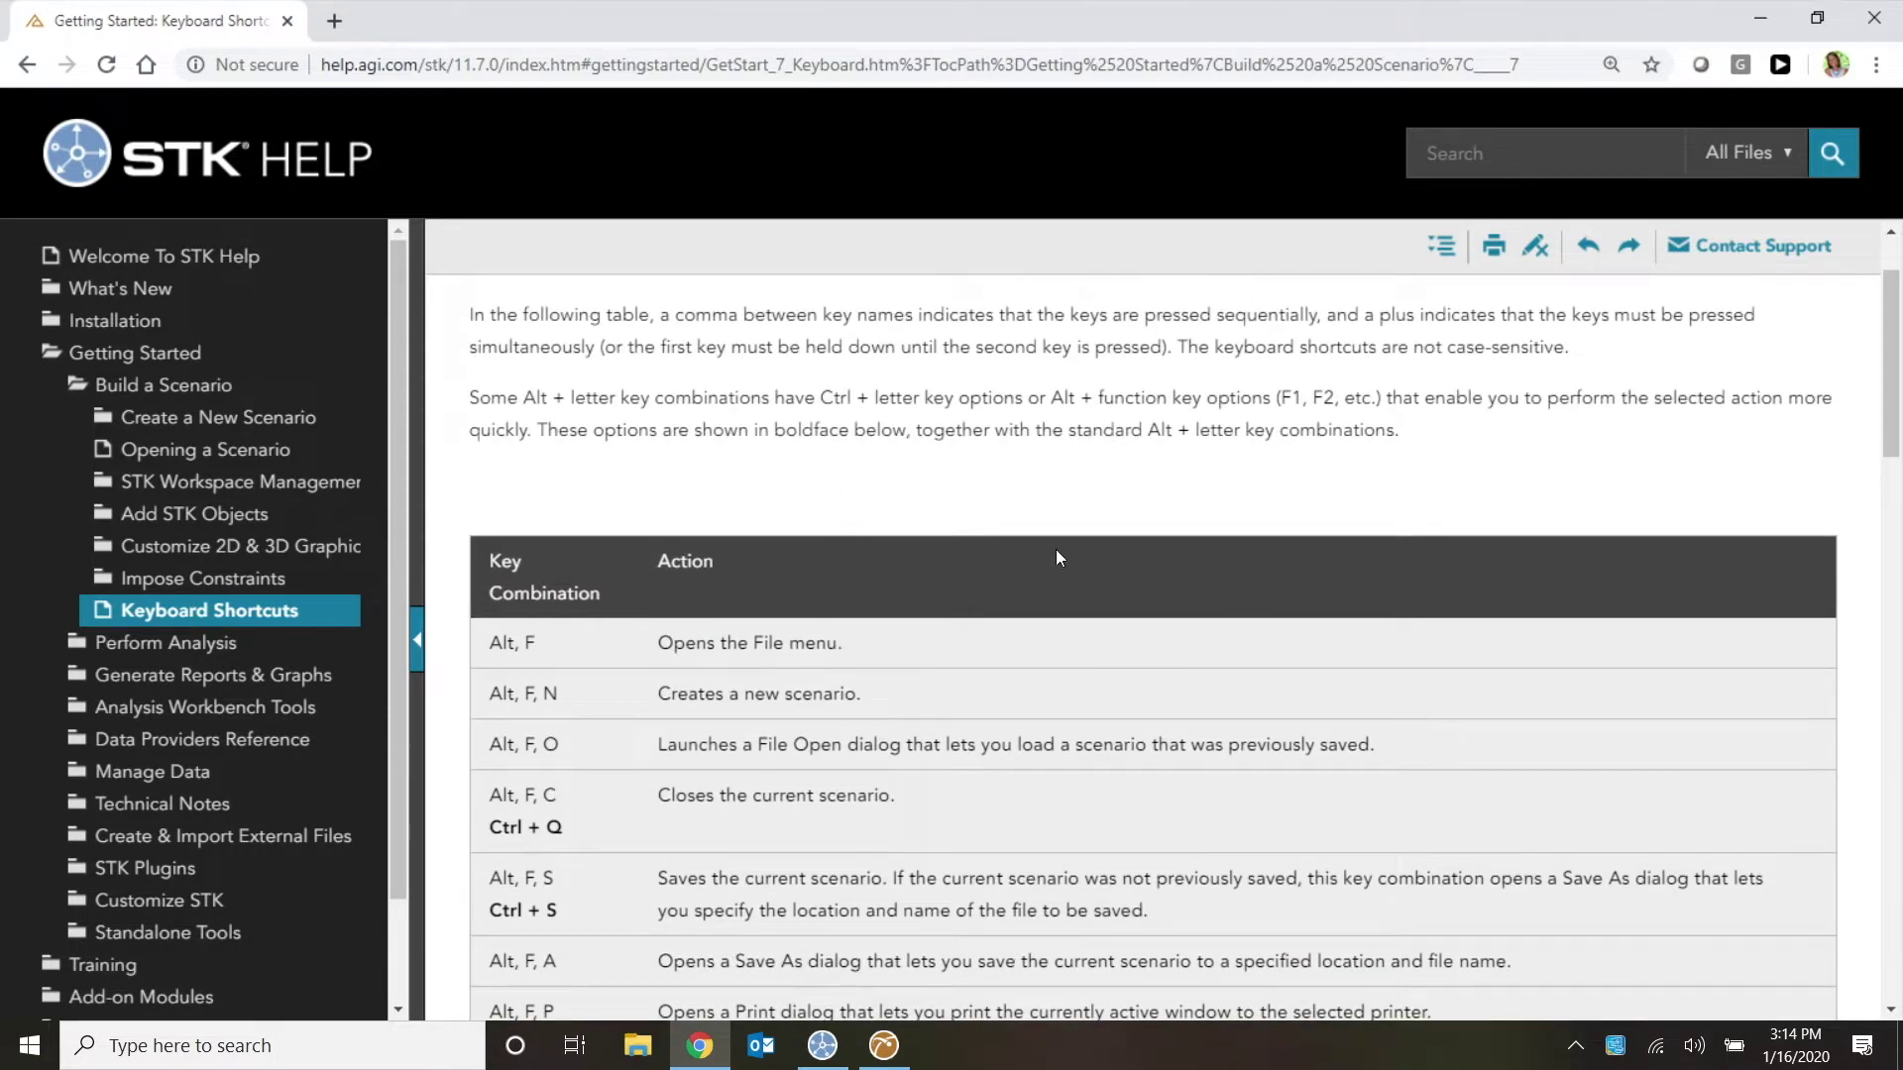
scroll(1057, 557, down, 1)
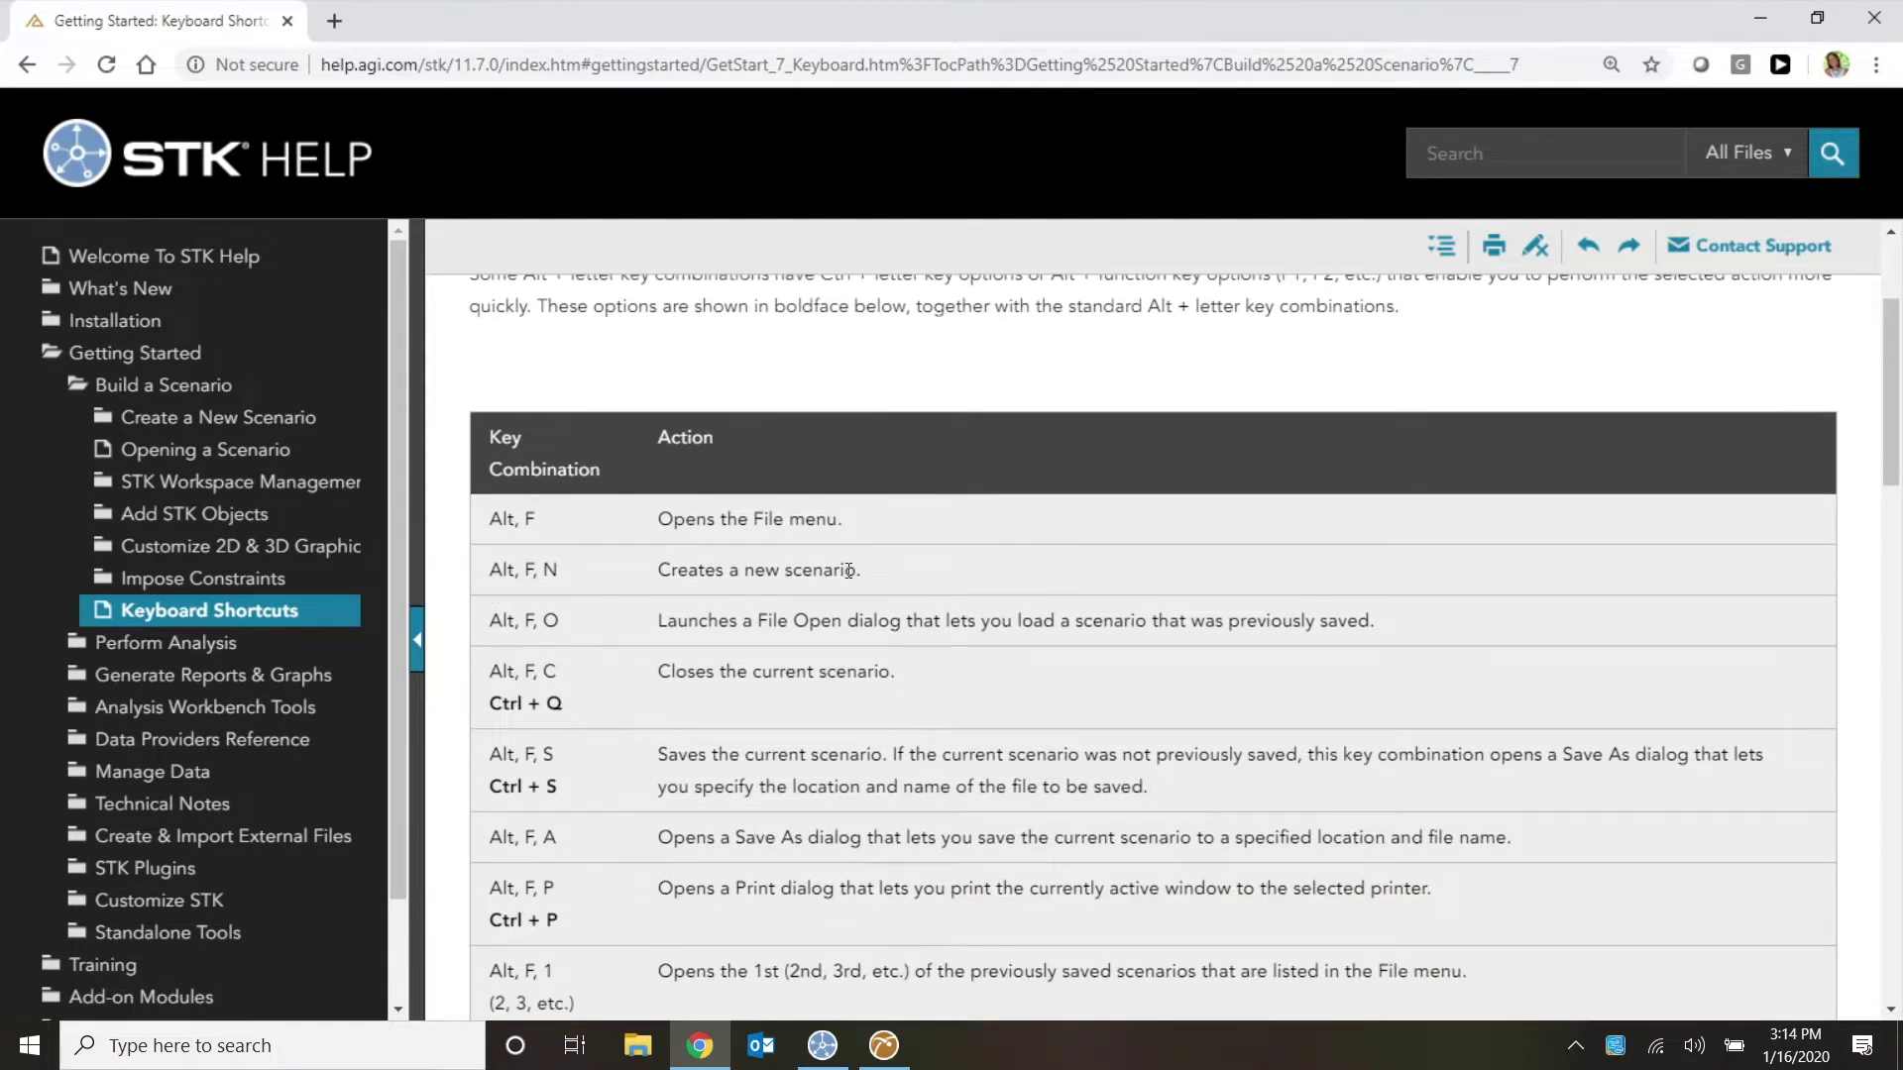
scroll(849, 571, down, 1)
scroll(971, 579, down, 1)
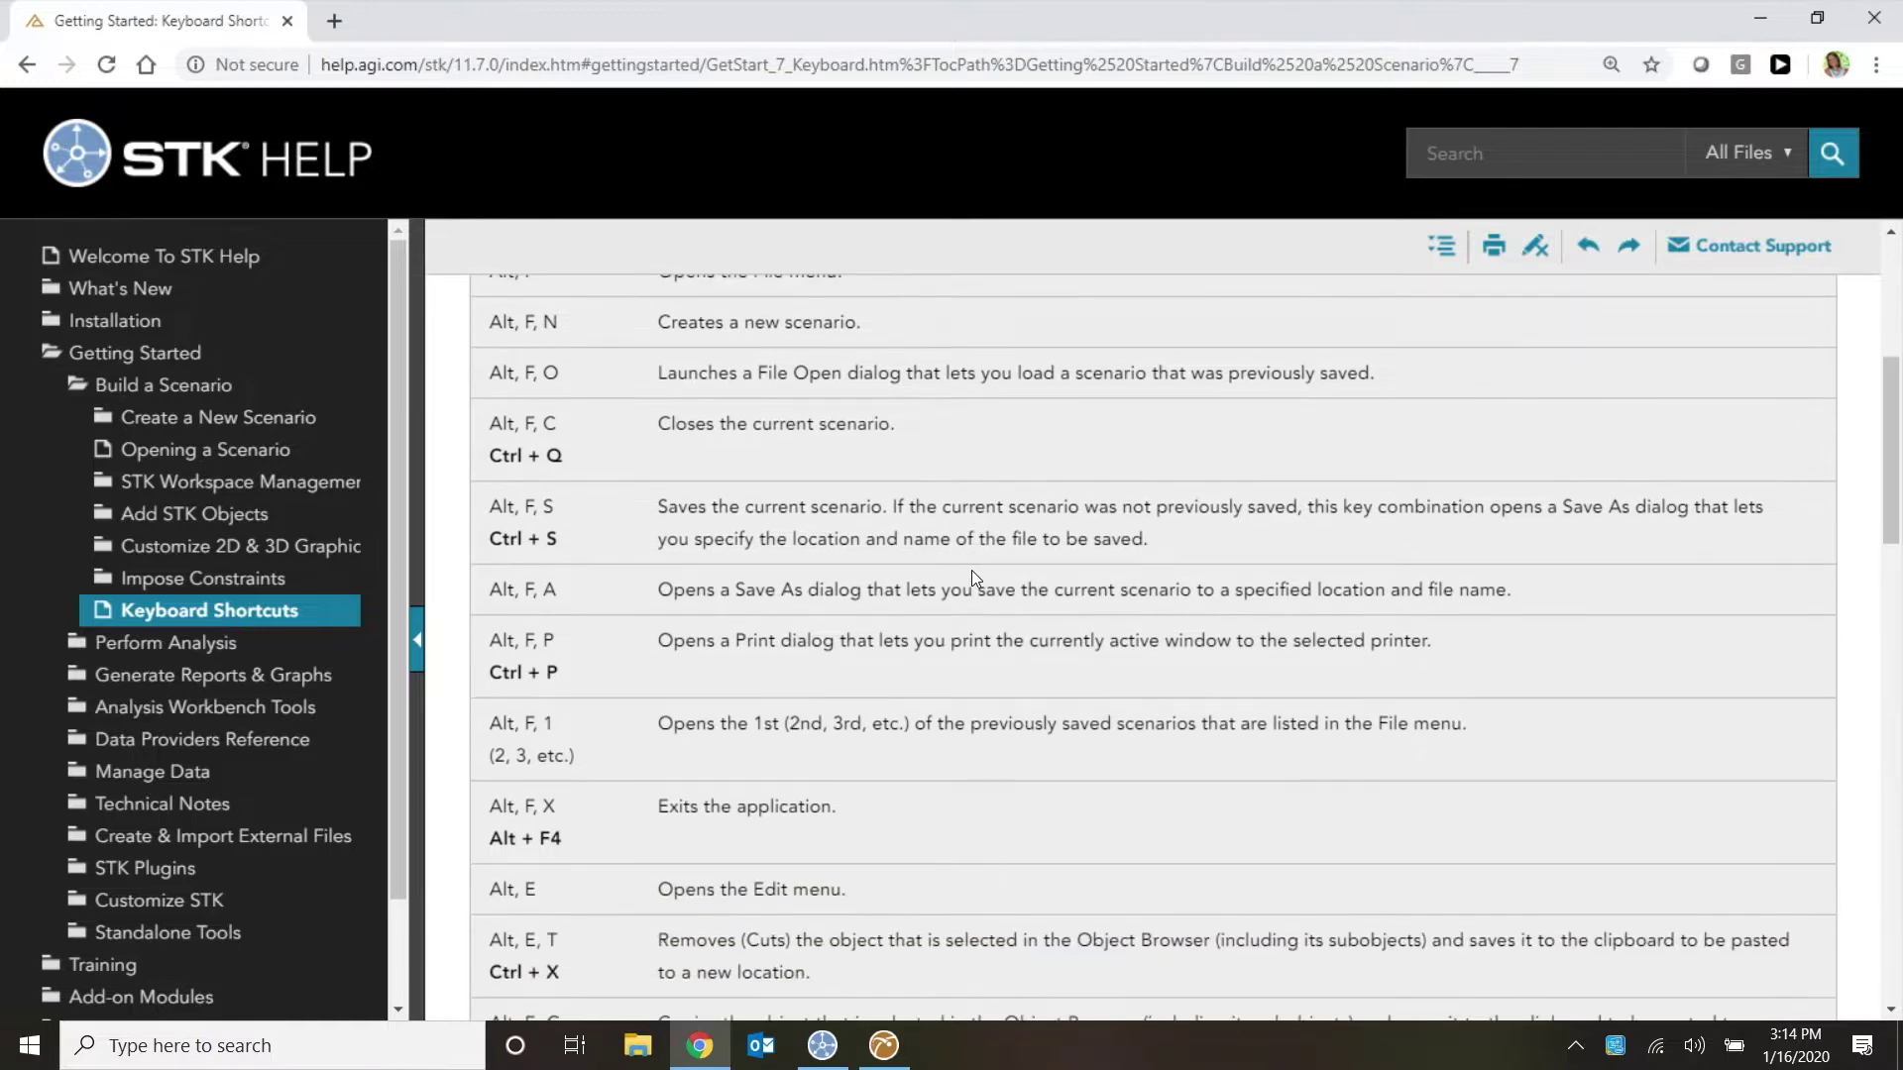
scroll(949, 585, down, 2)
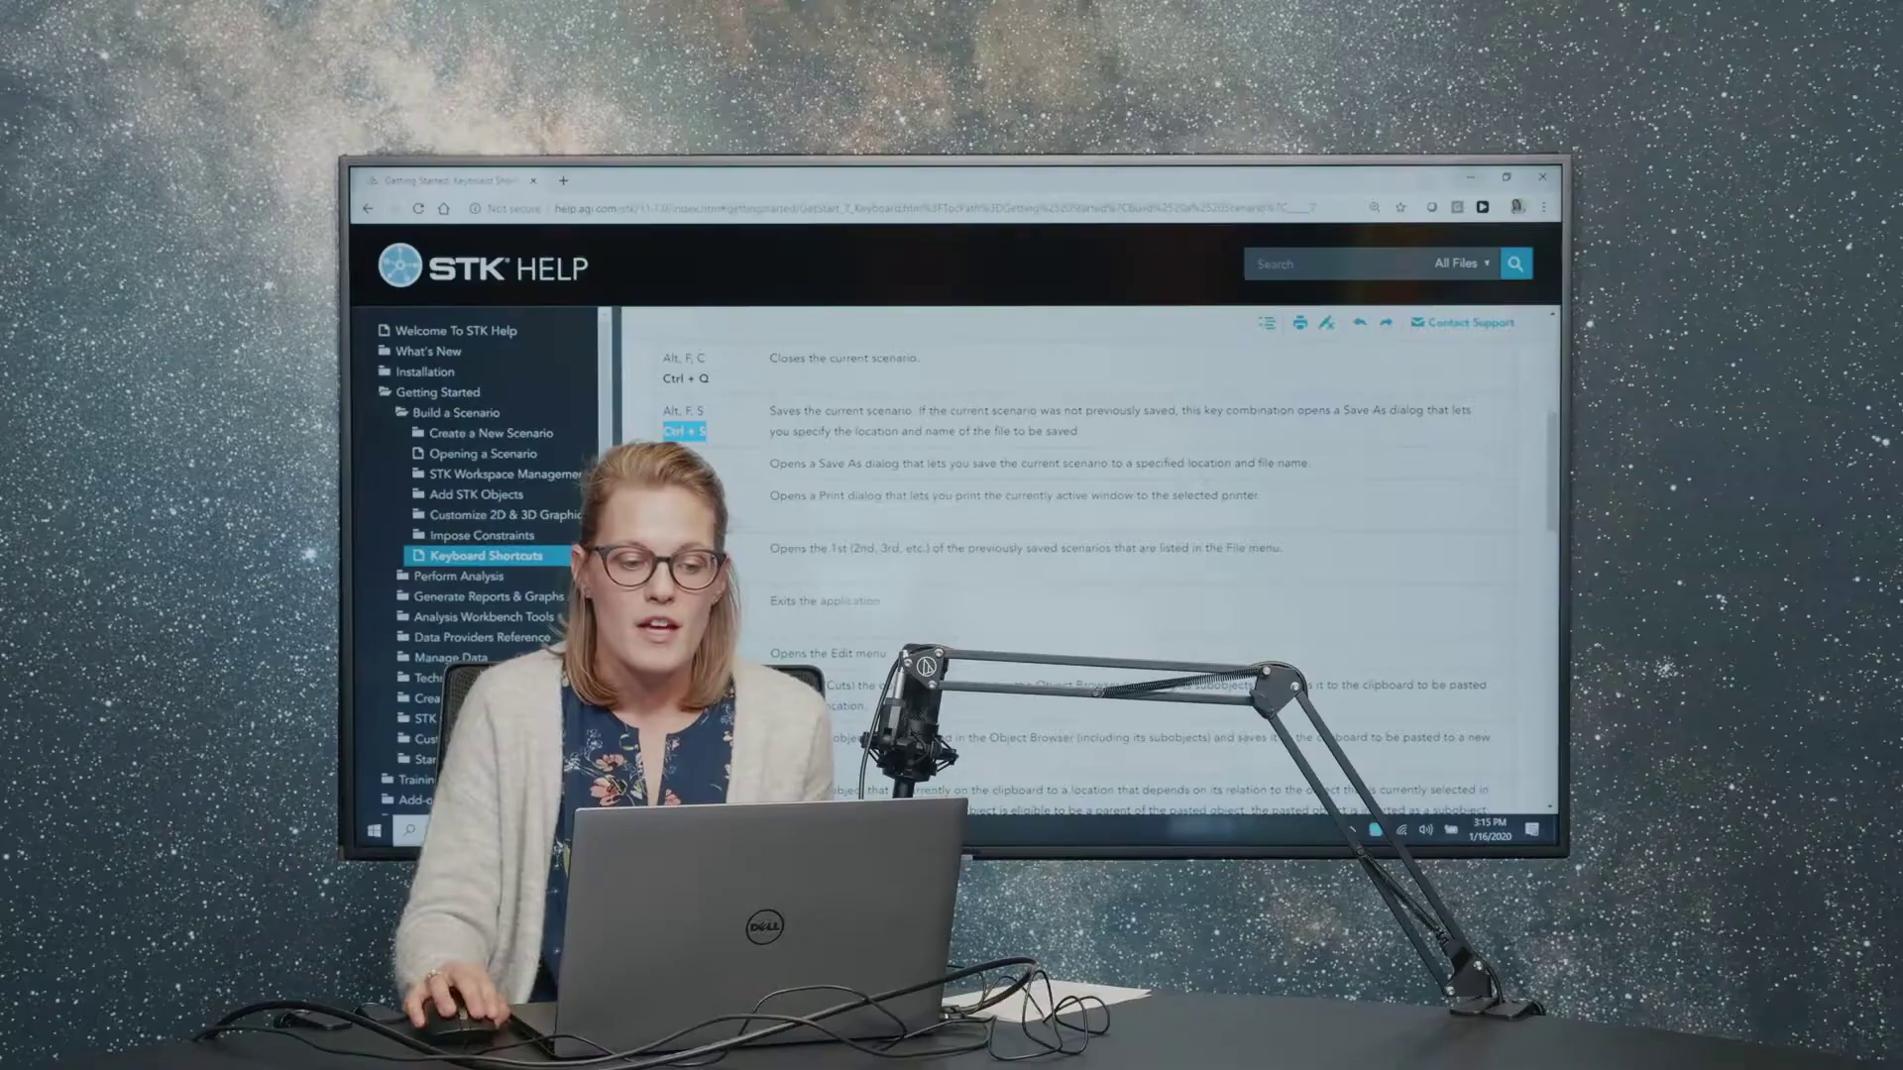
scroll(1198, 480, down, 5)
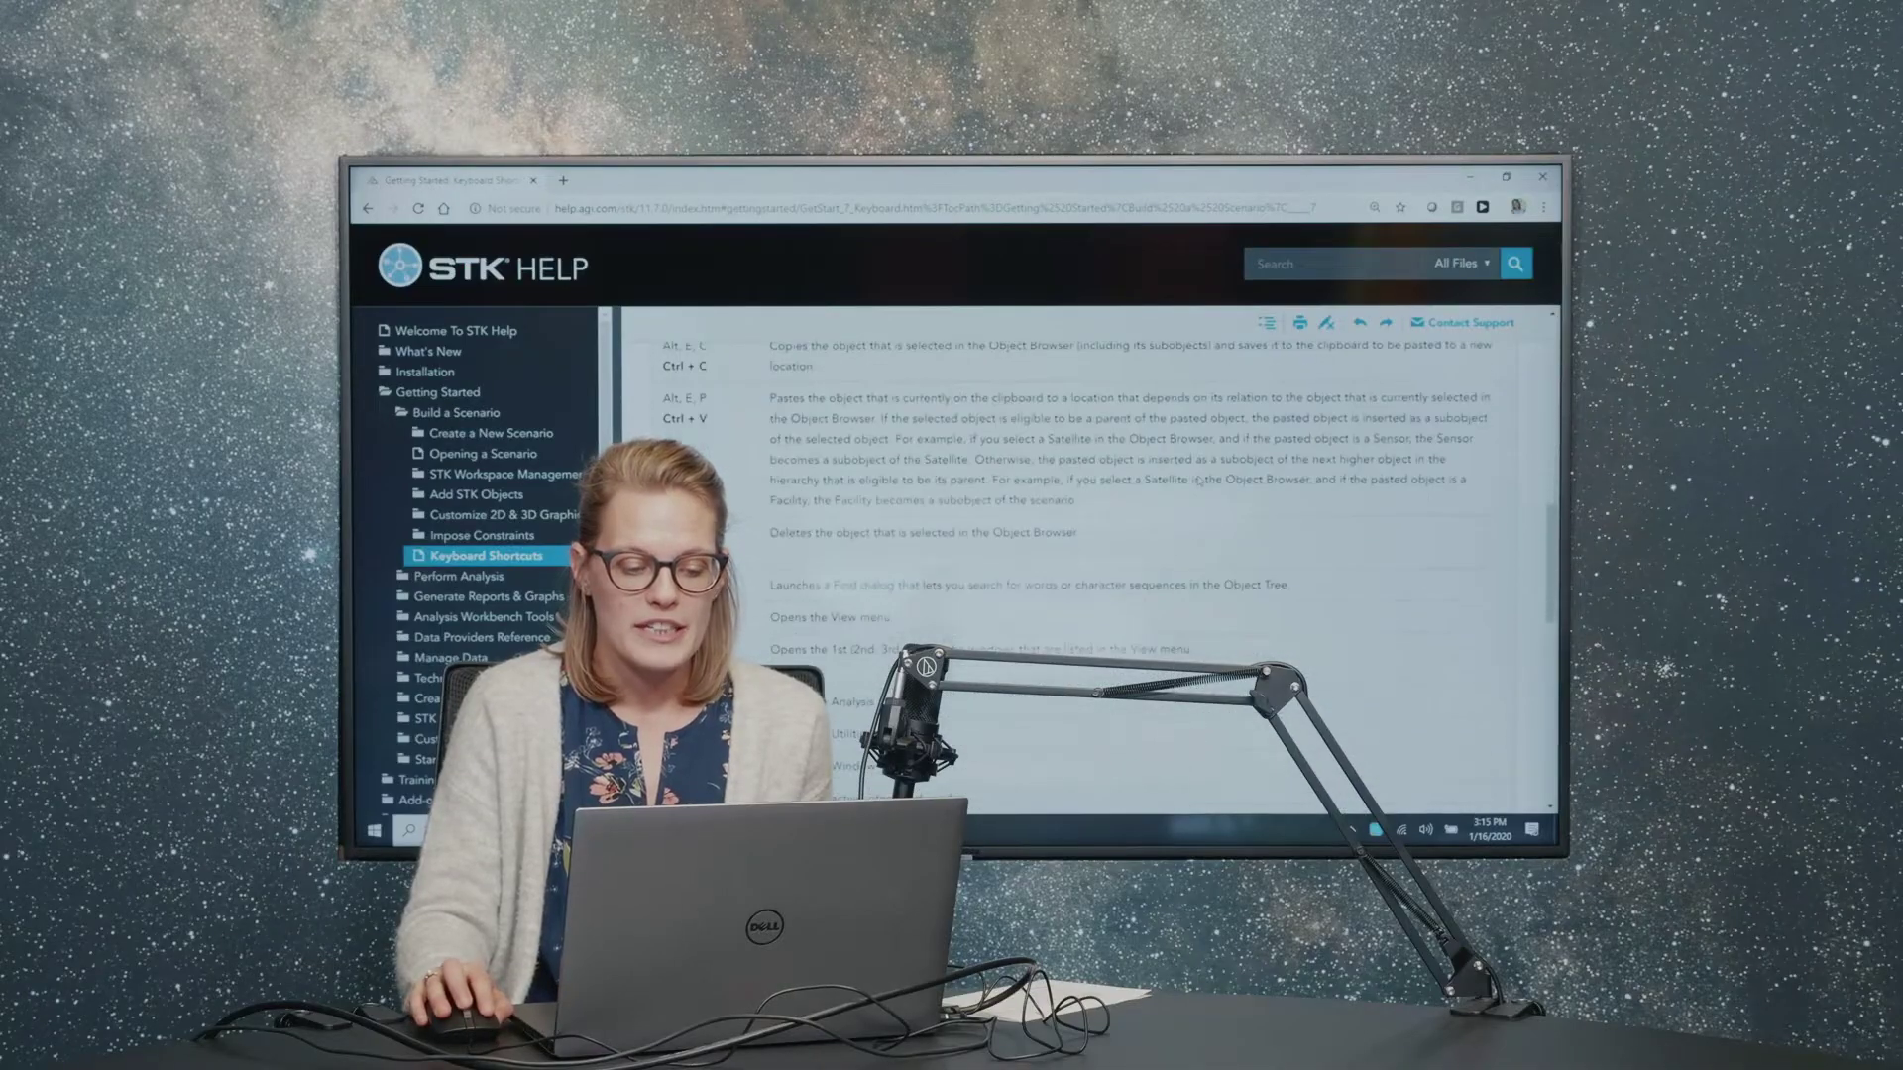
scroll(1198, 480, down, 6)
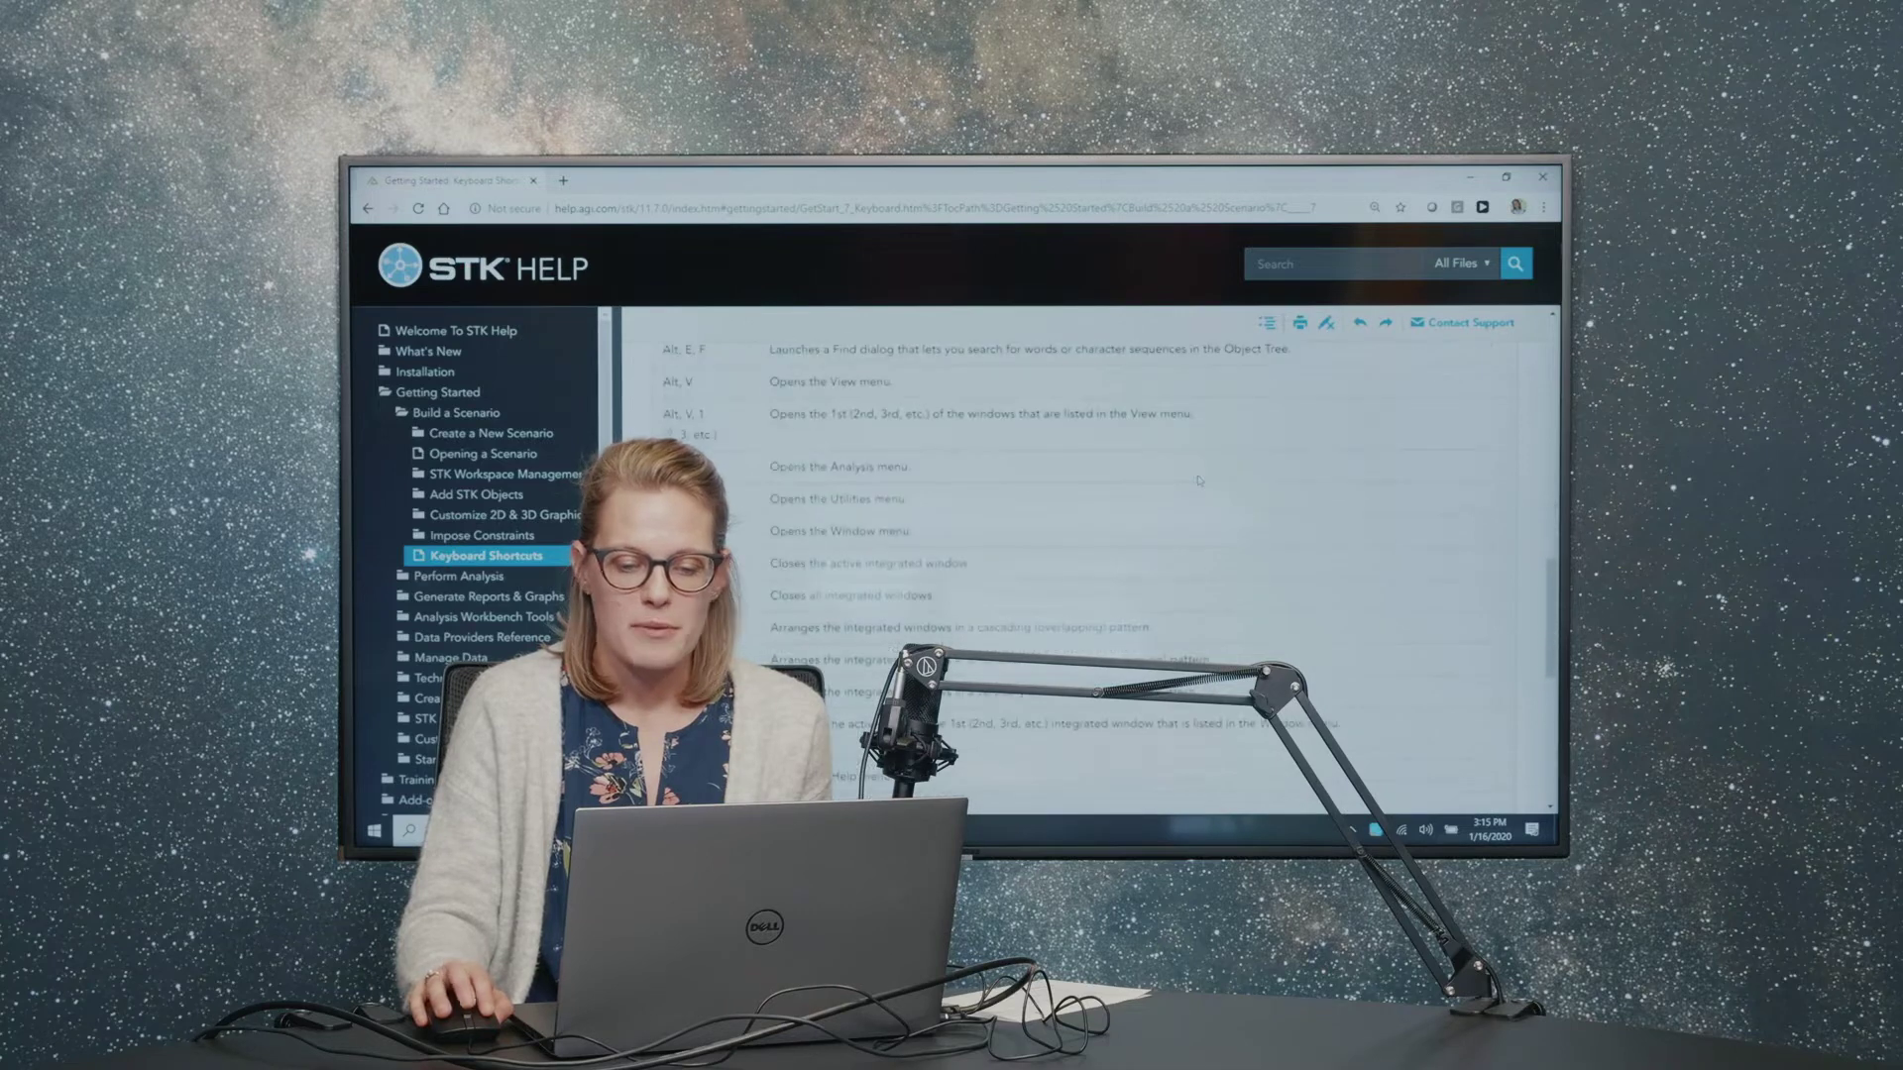
click(1484, 176)
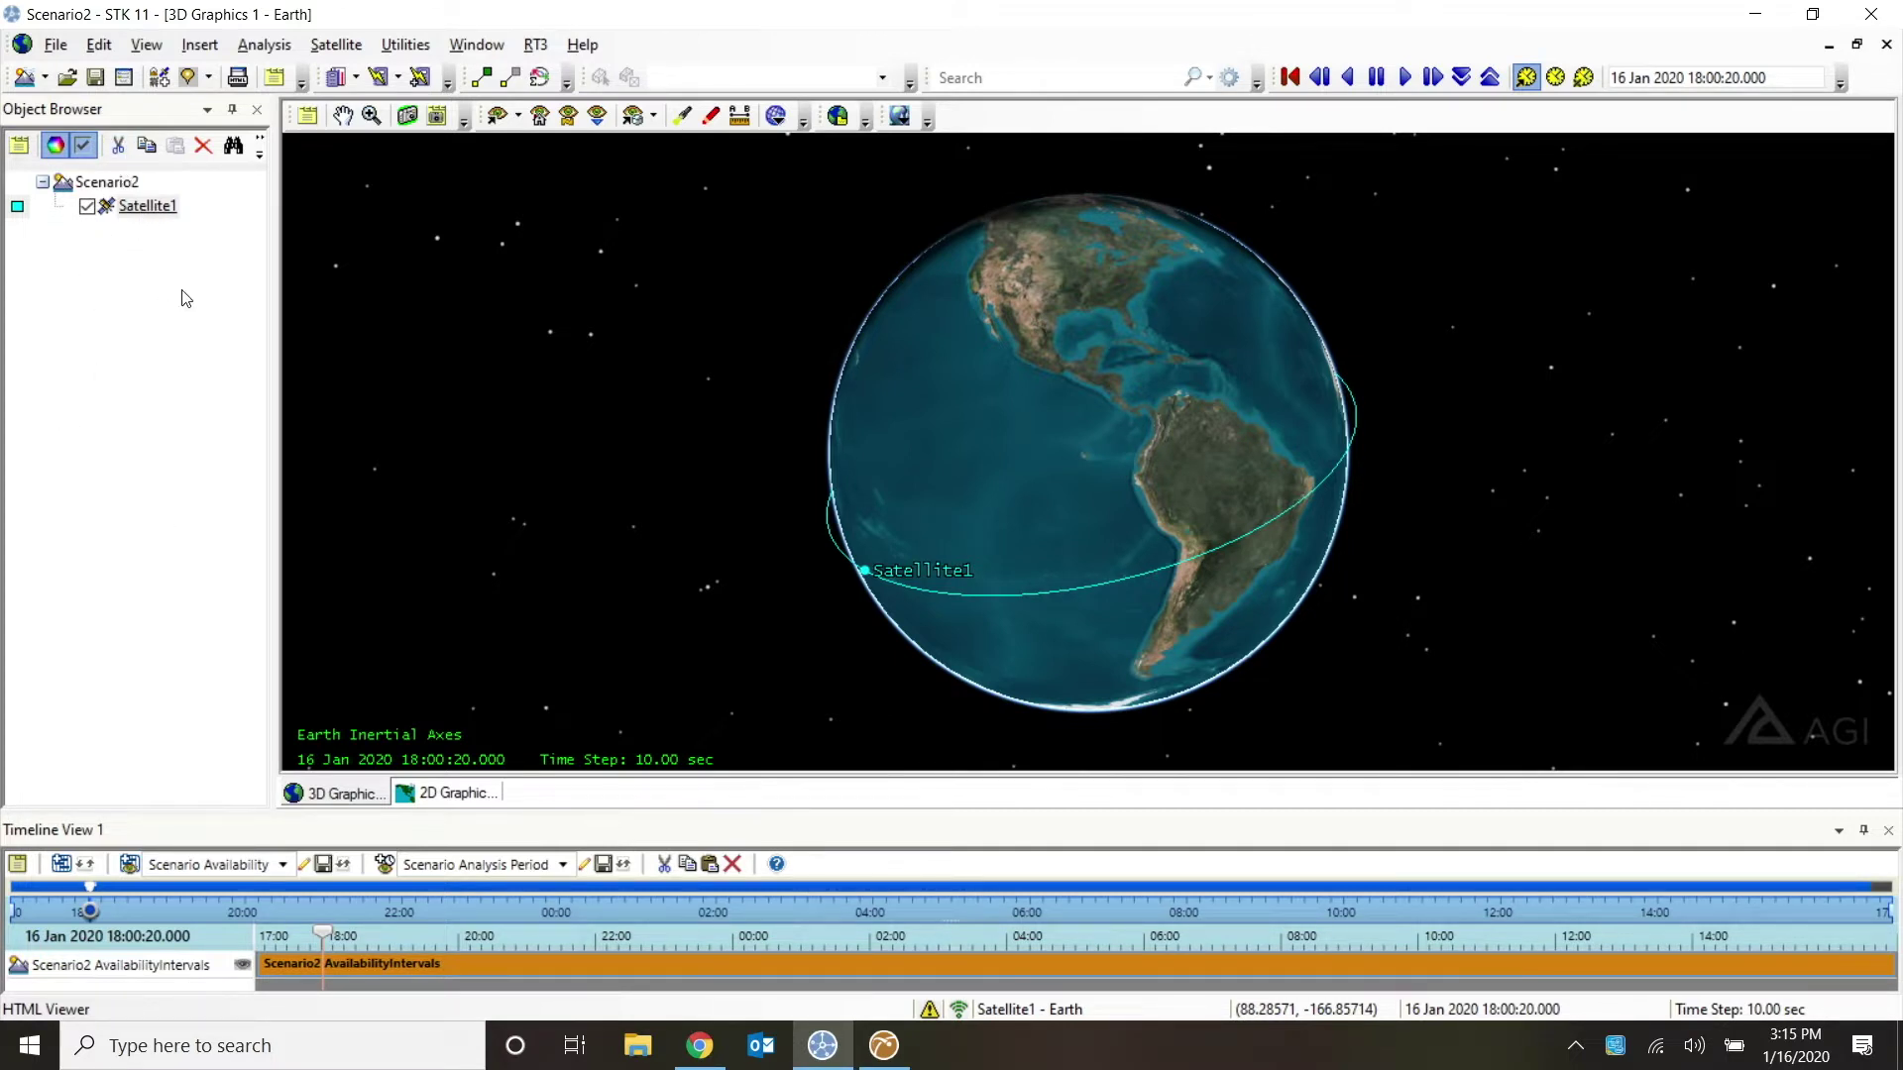
click(151, 210)
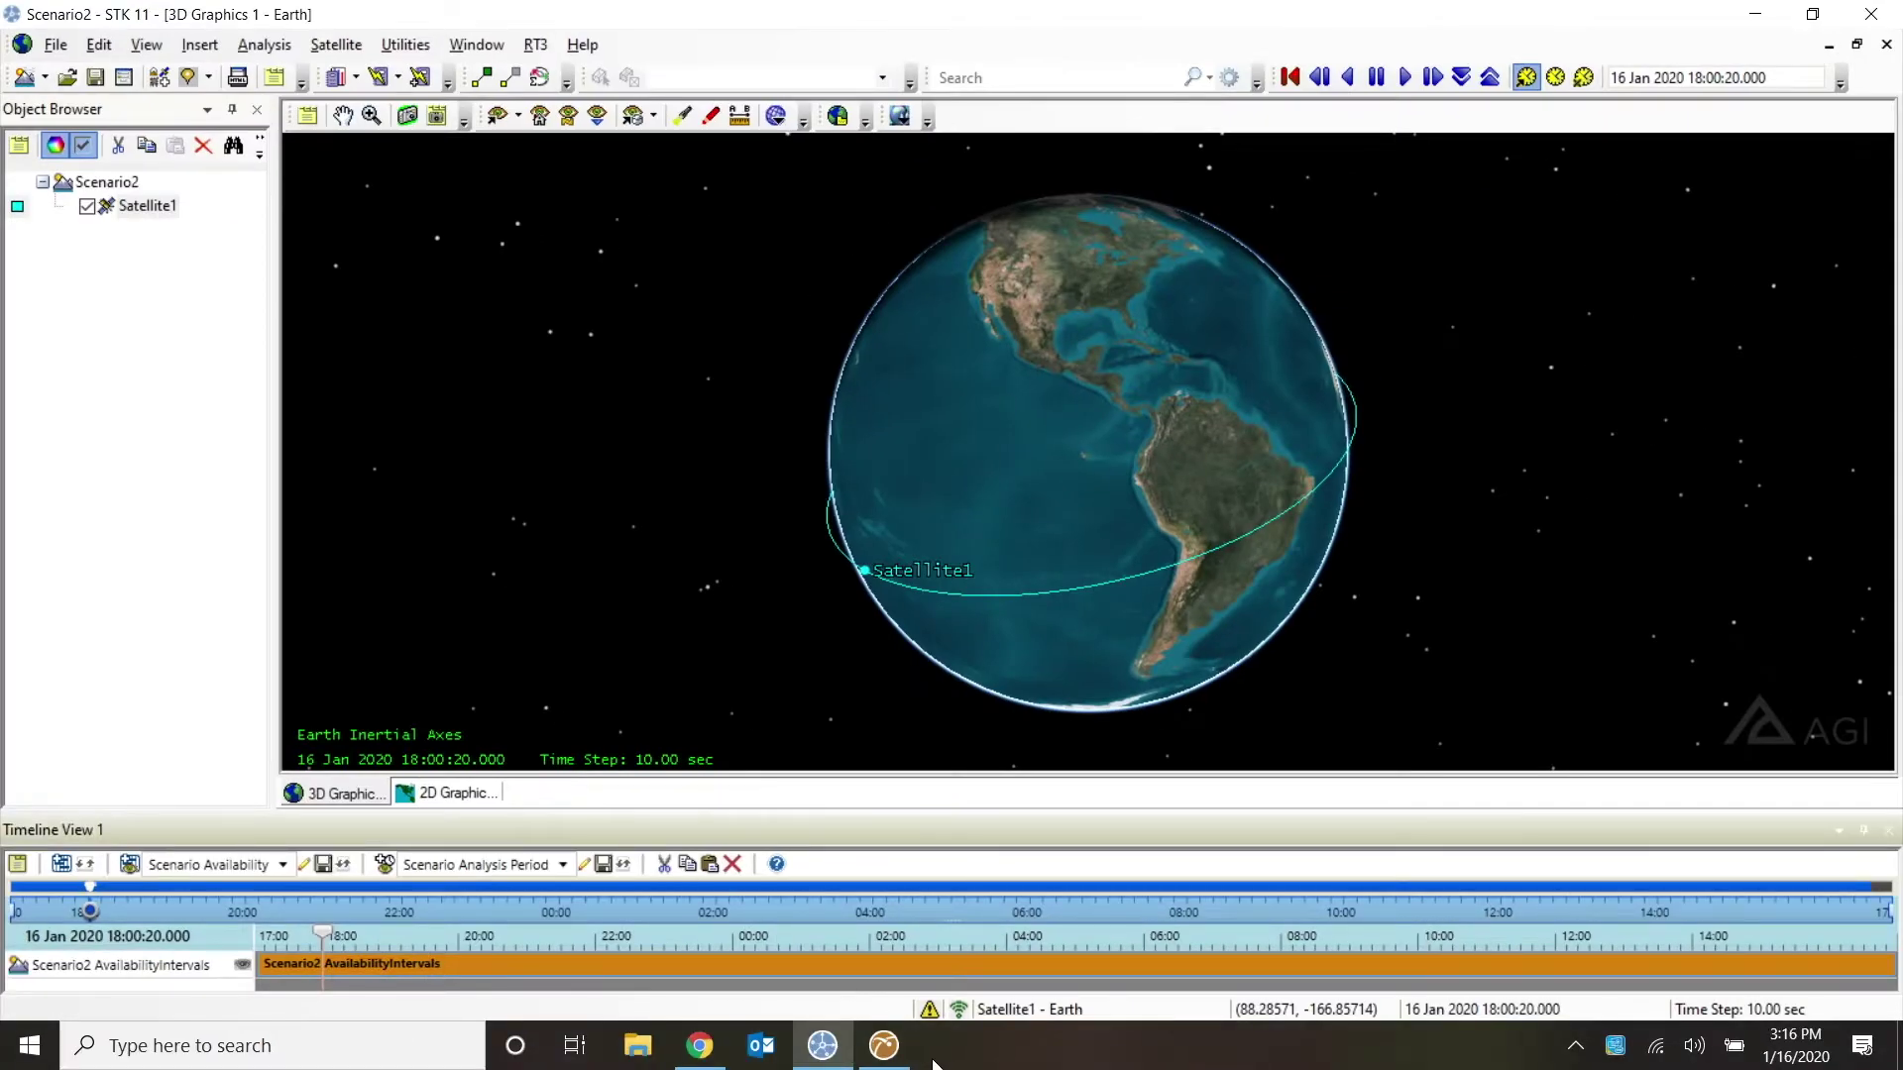
click(883, 1049)
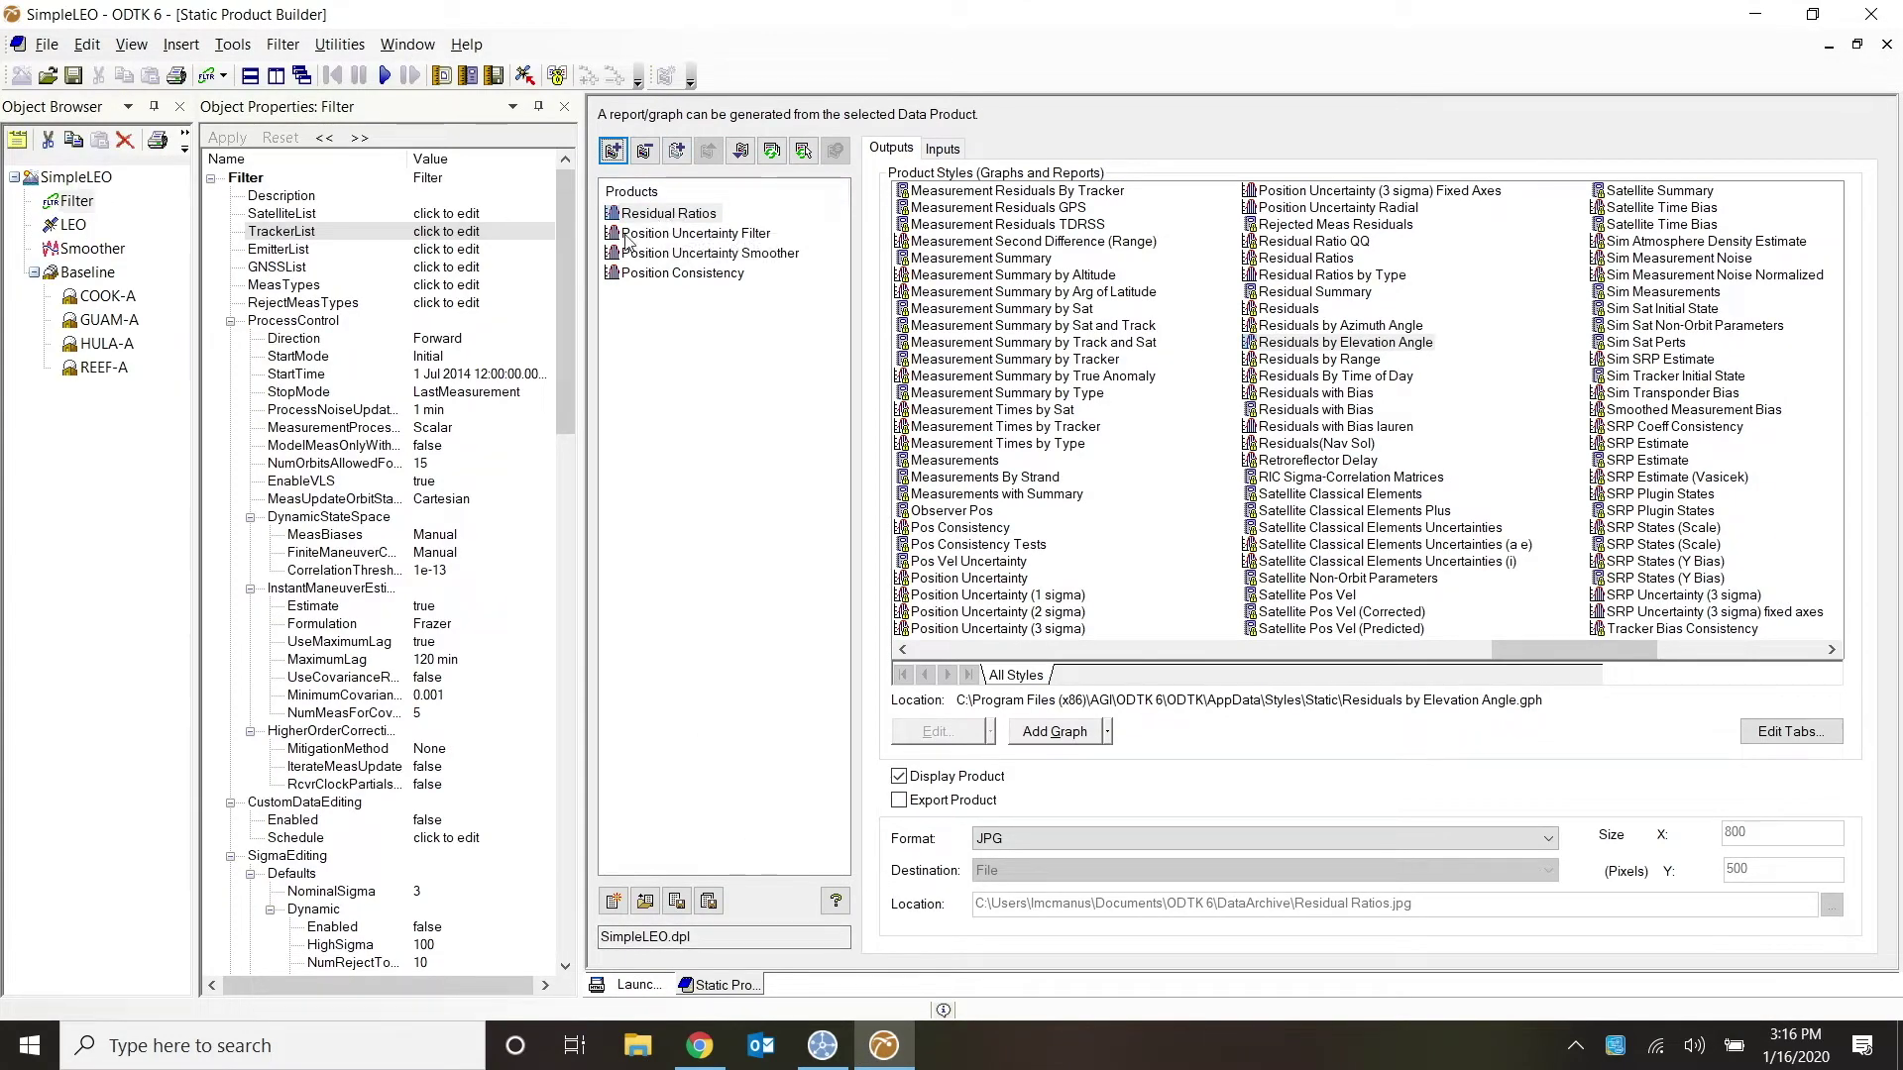
- Begin renaming ODTK's Residual Ratios product, then add a New Report style under Scenario2 Styles in STK
click(688, 216)
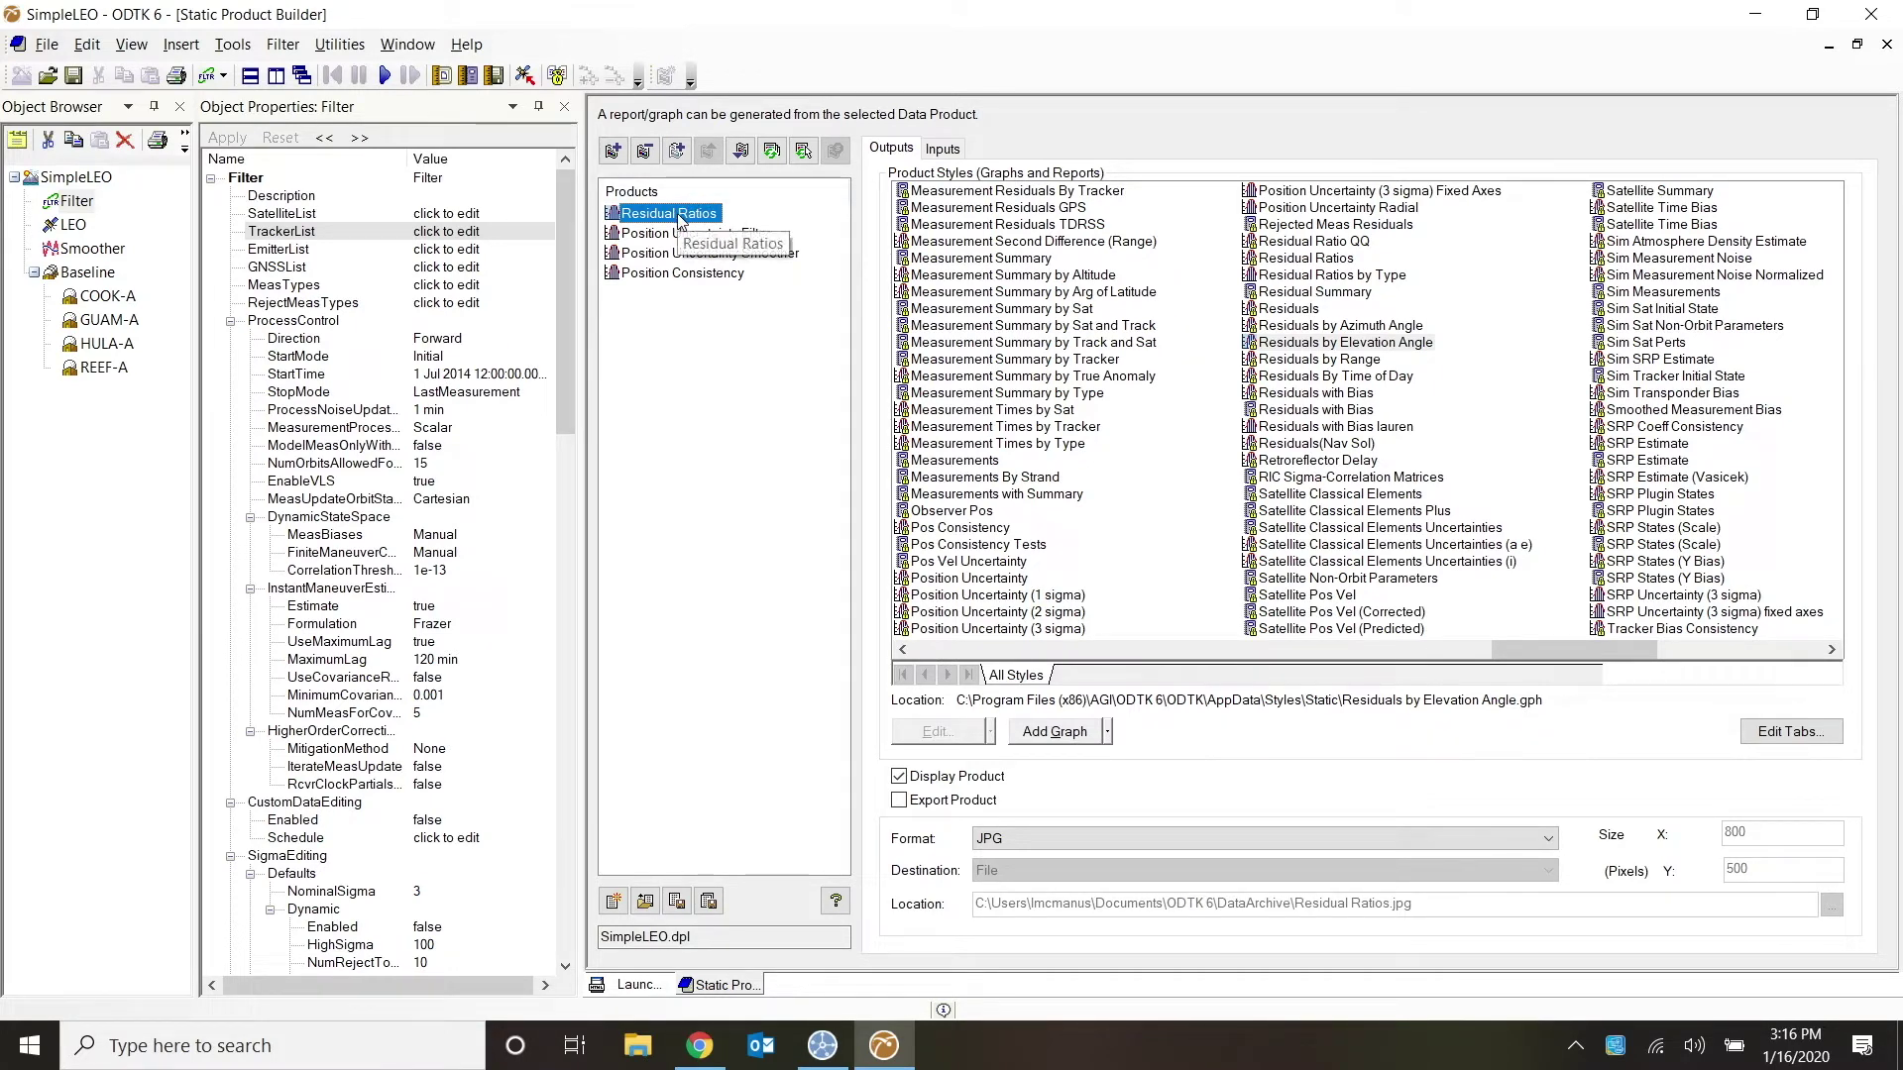
click(680, 217)
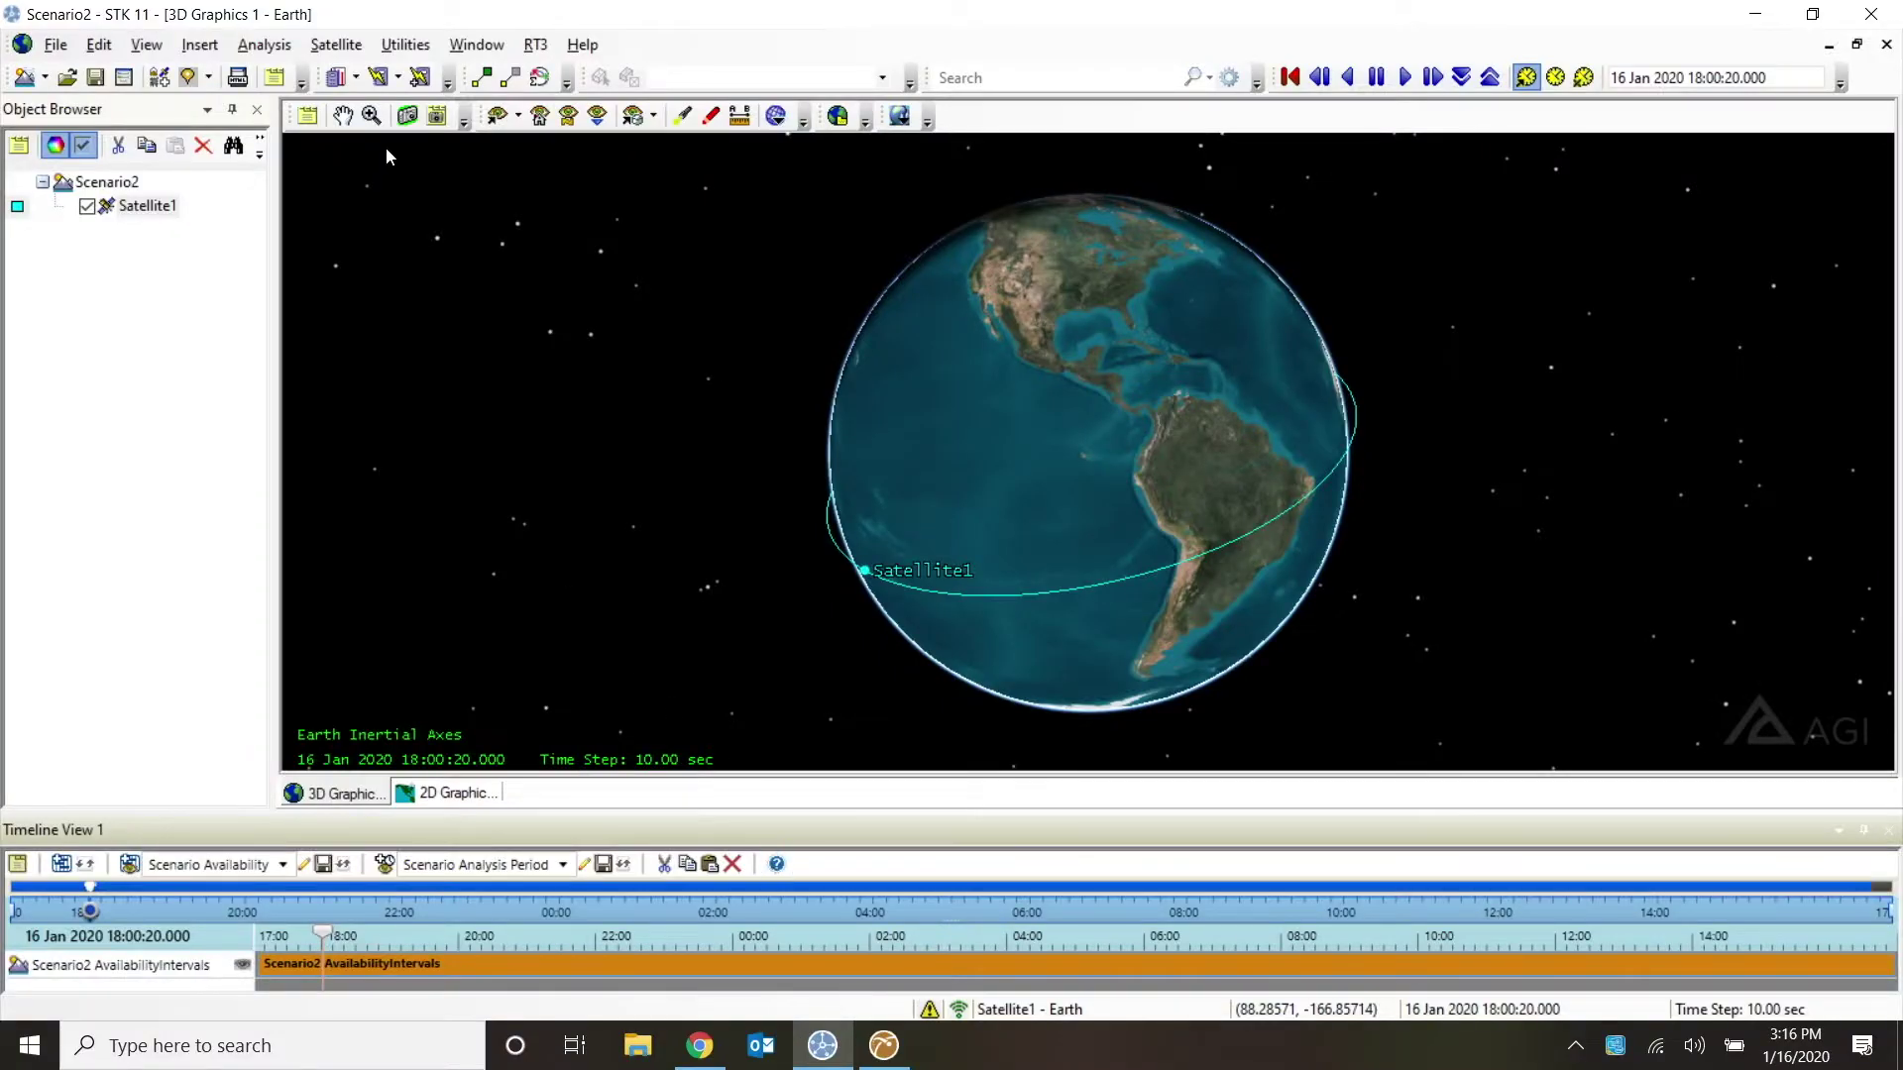
click(337, 77)
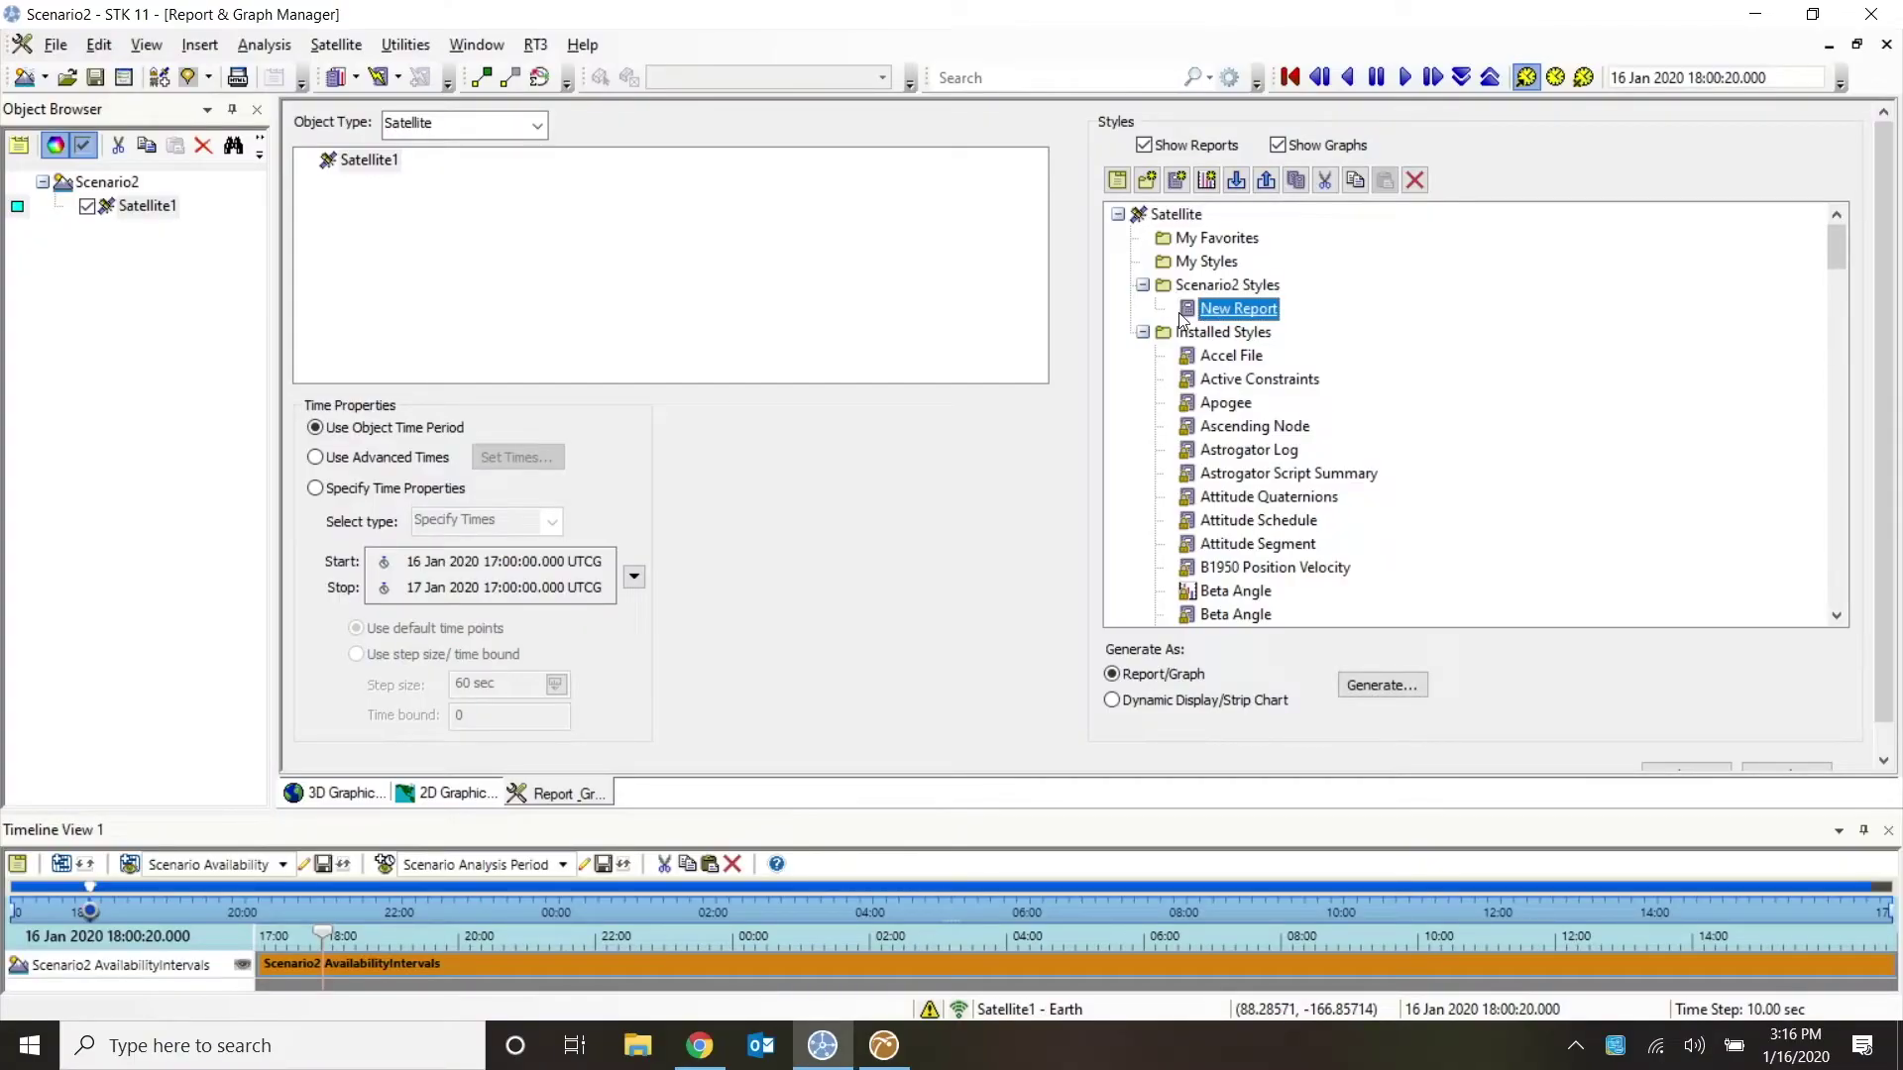
- Open the properties of the New Report style and browse its Data Providers list
right_click(1187, 317)
click(1229, 328)
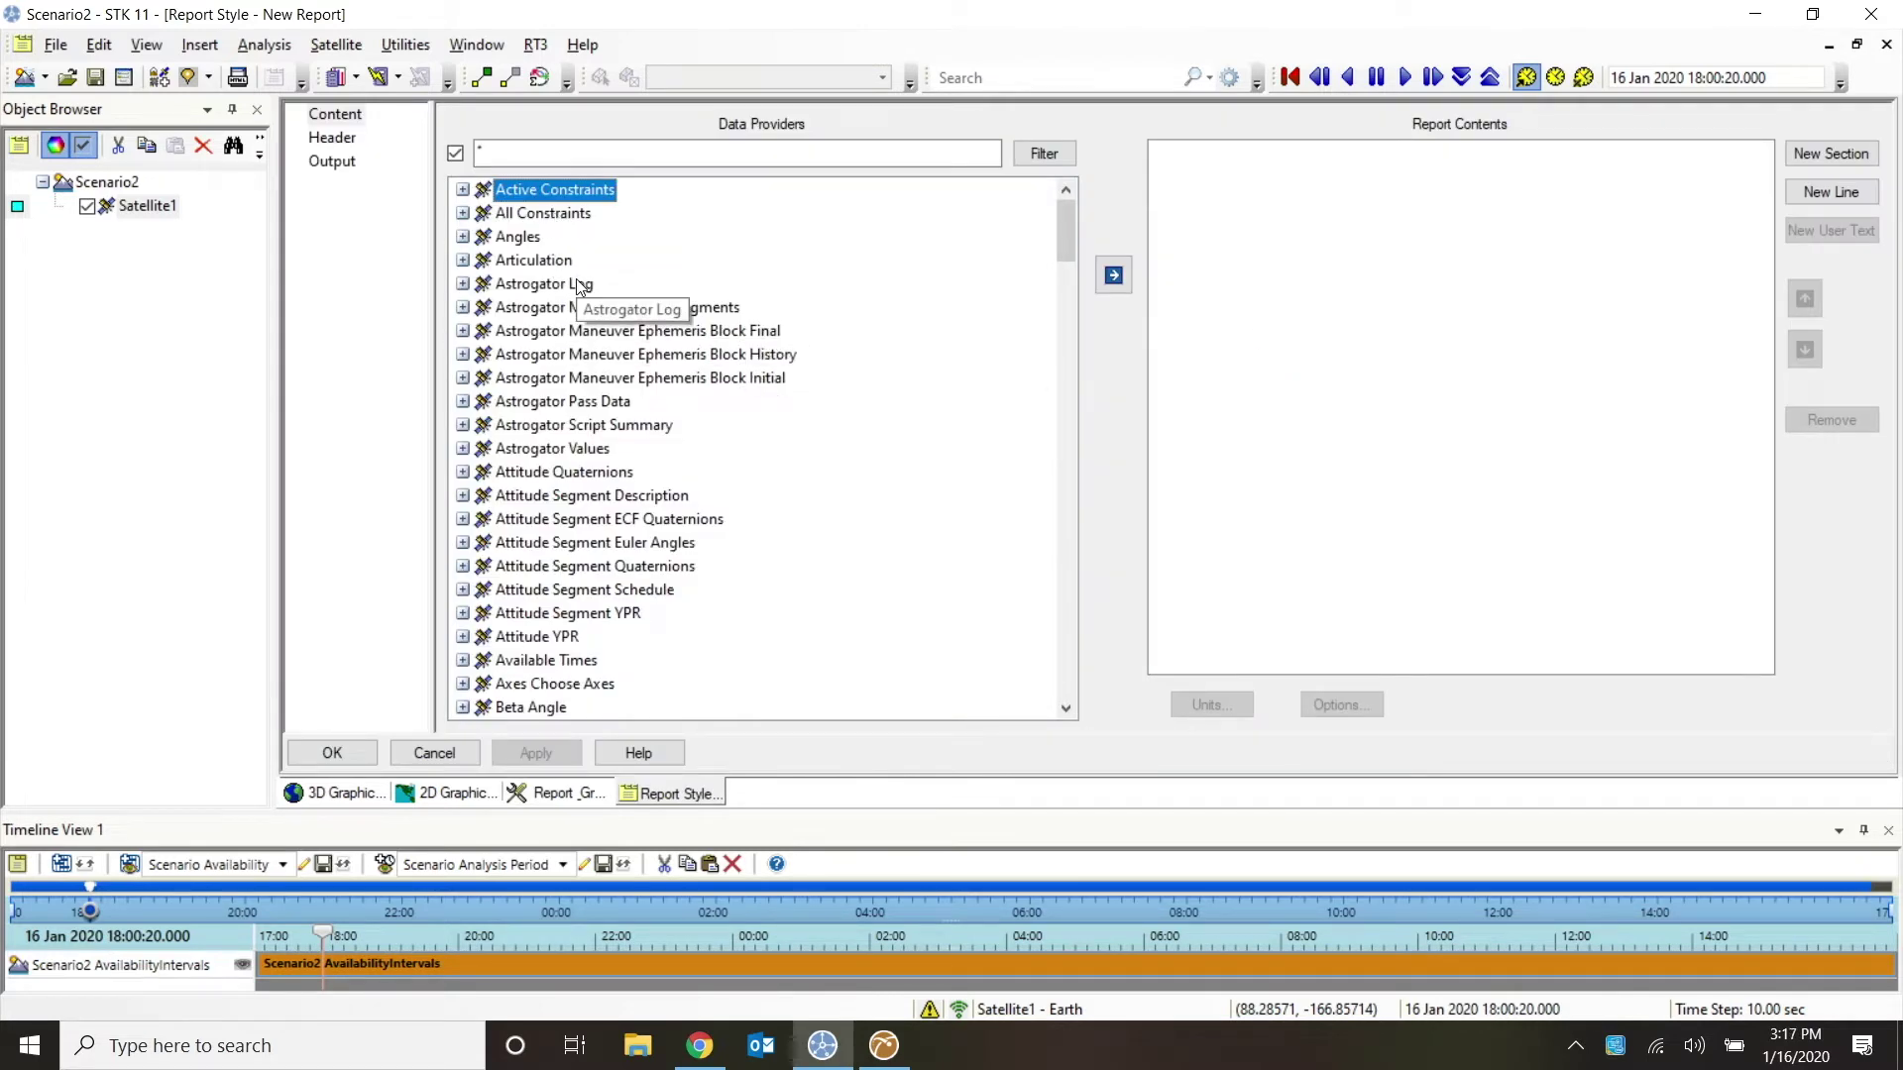
scroll(589, 298, down, 3)
scroll(588, 297, down, 1)
scroll(589, 297, up, 4)
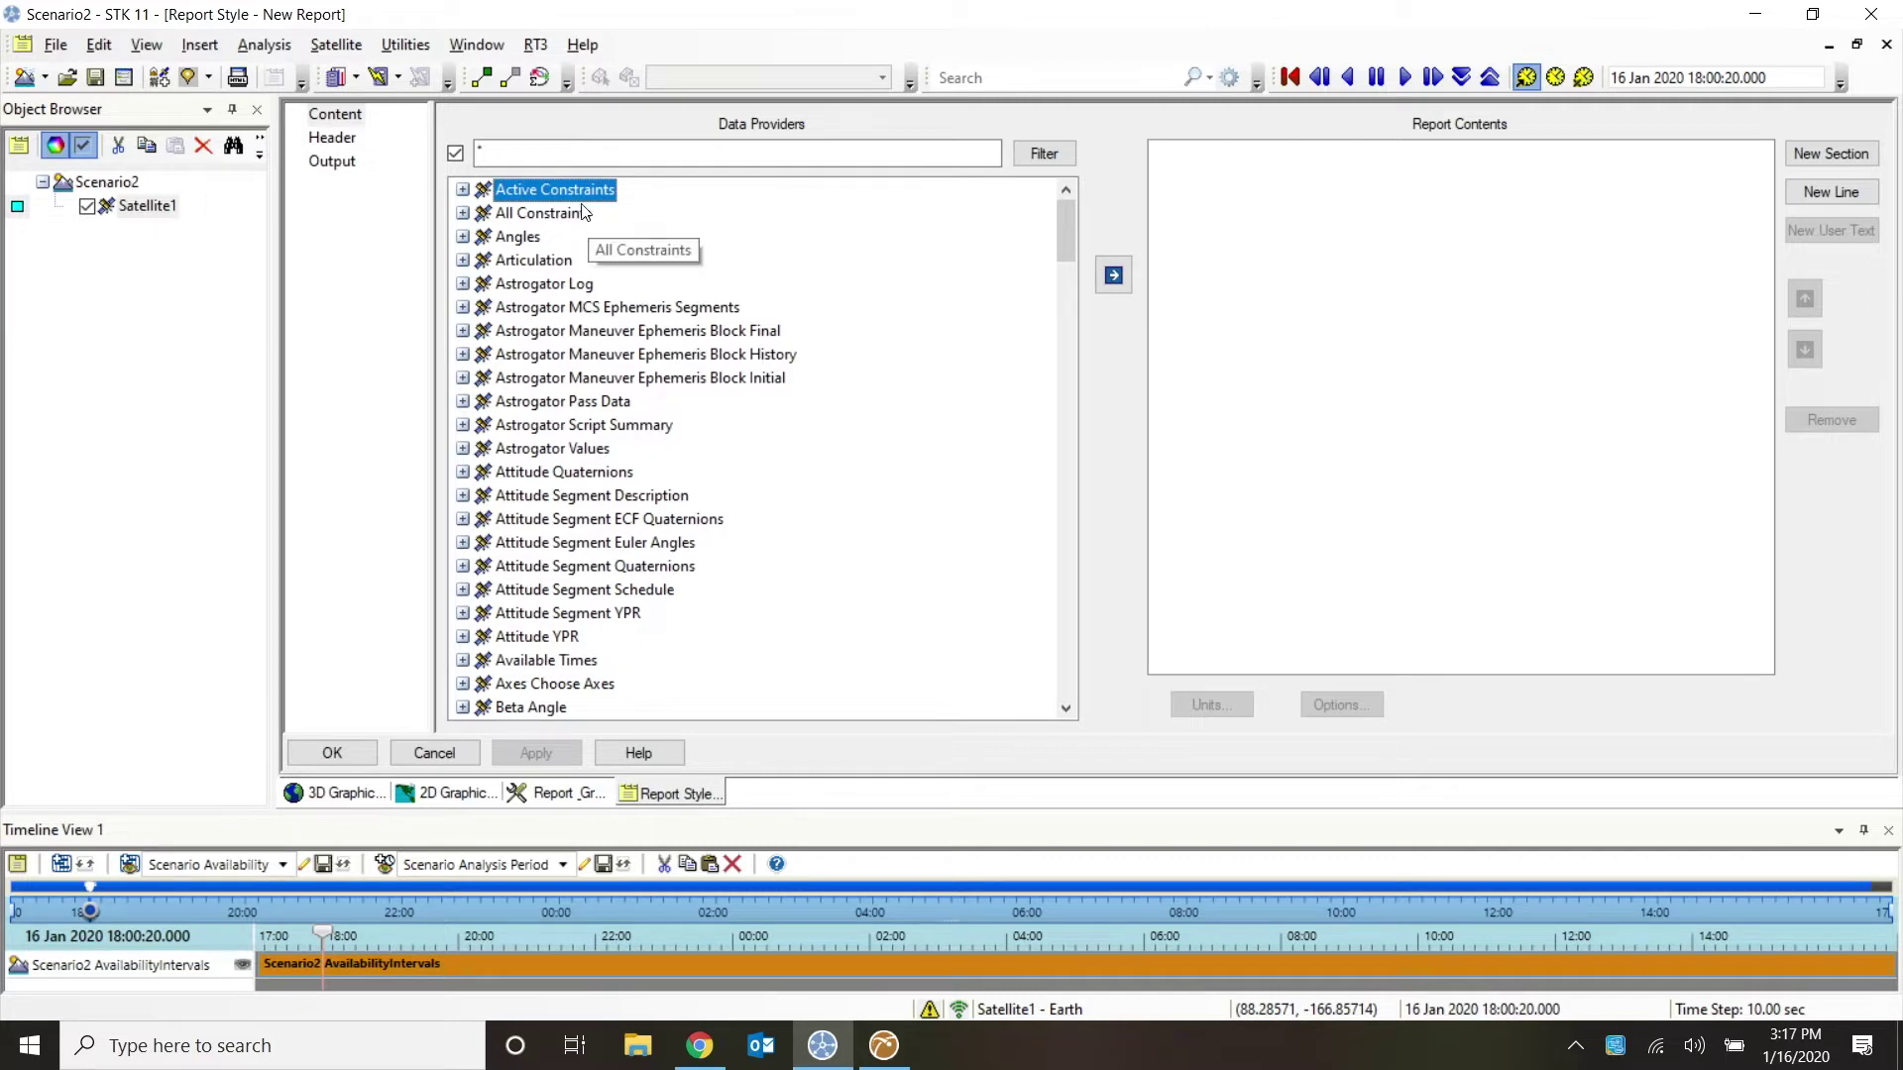
scroll(584, 212, down, 12)
scroll(585, 212, up, 12)
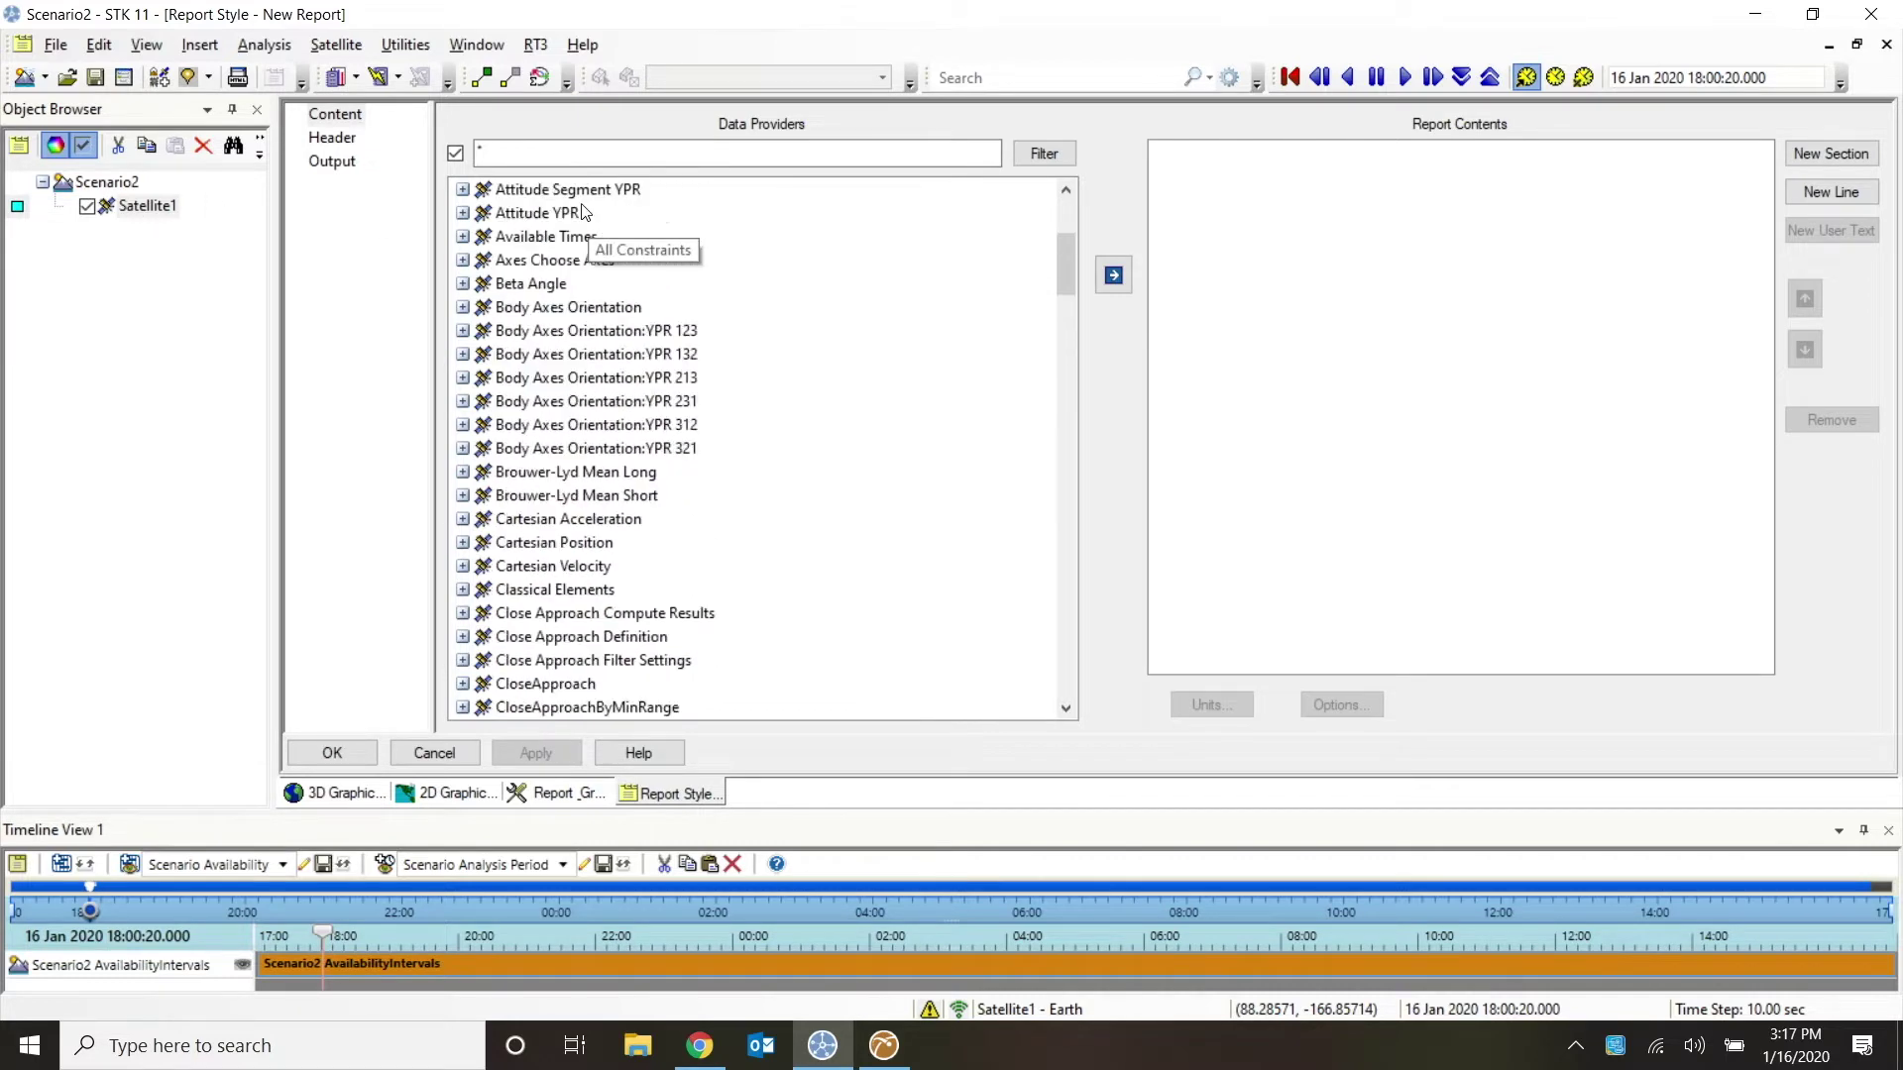
- Expand the ECF Attitude Quaternions data provider to list its elements, then return to ODTK 6
key(e)
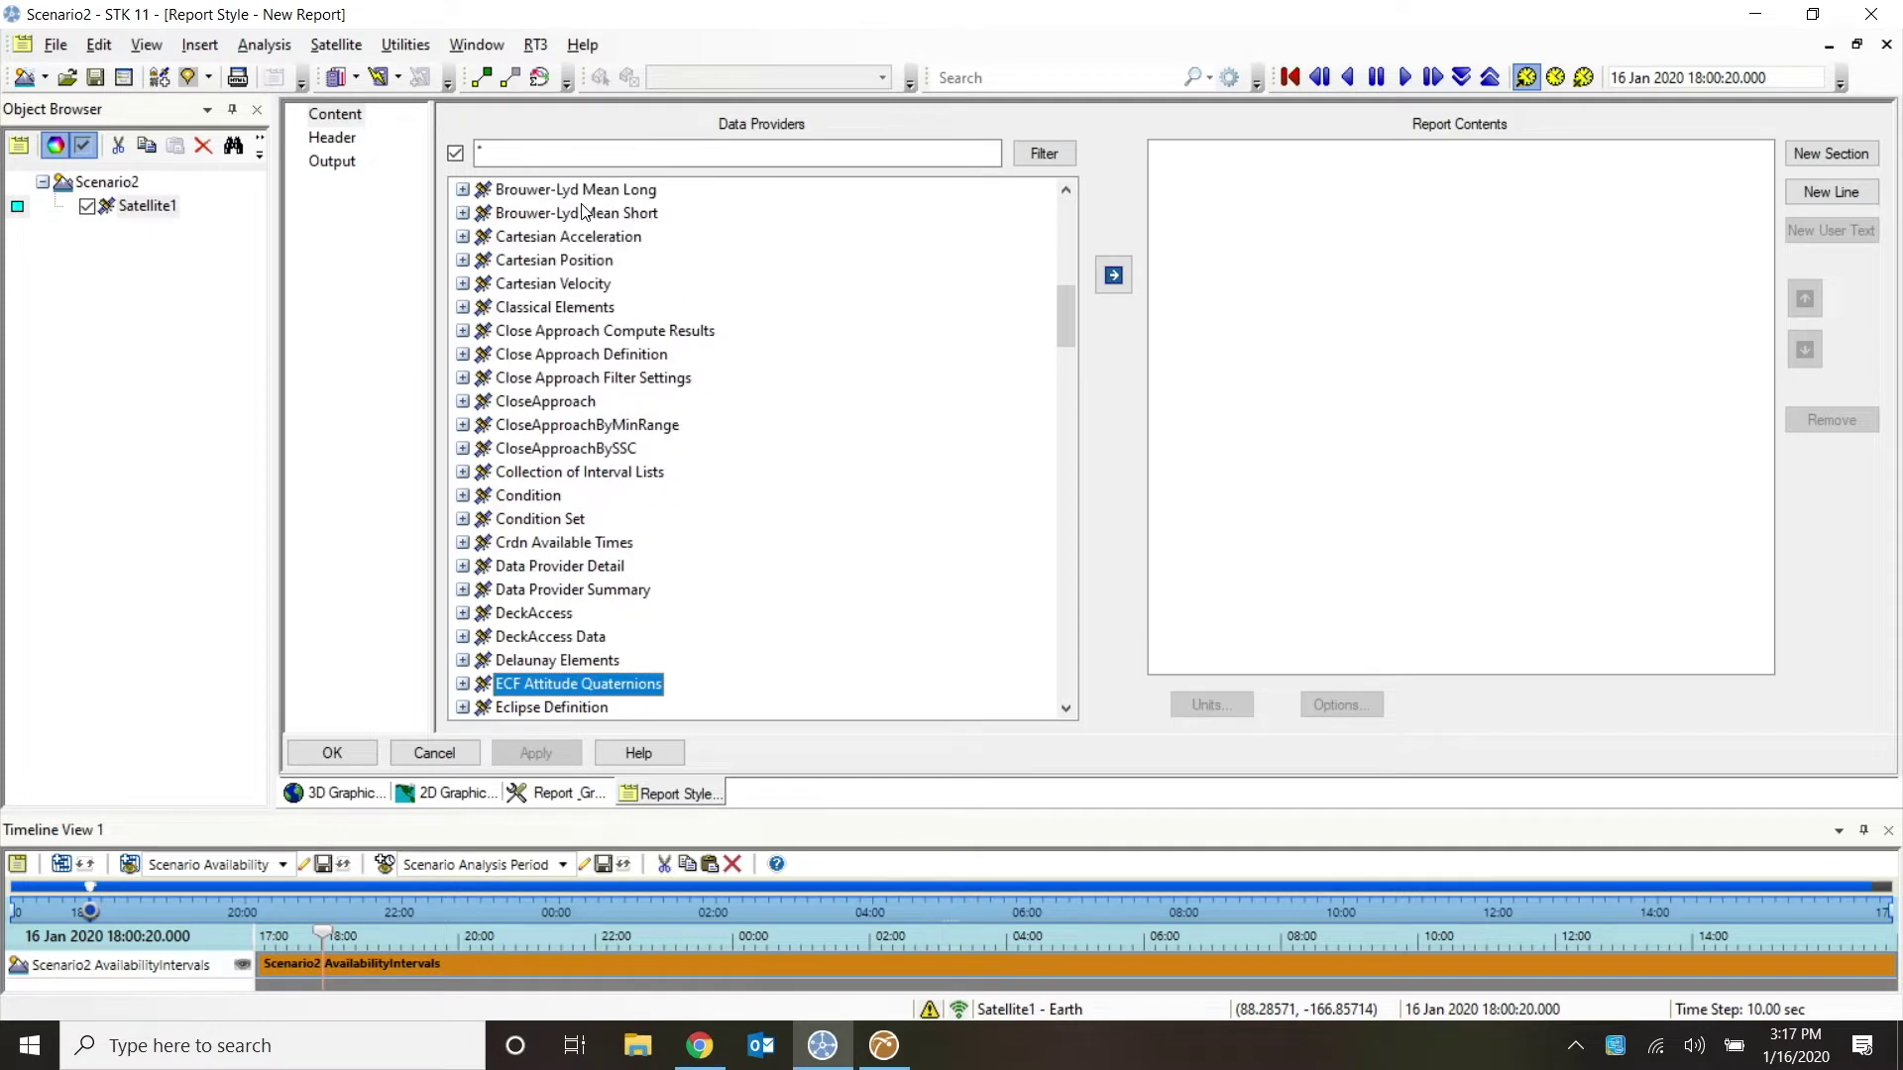
scroll(759, 600, down, 3)
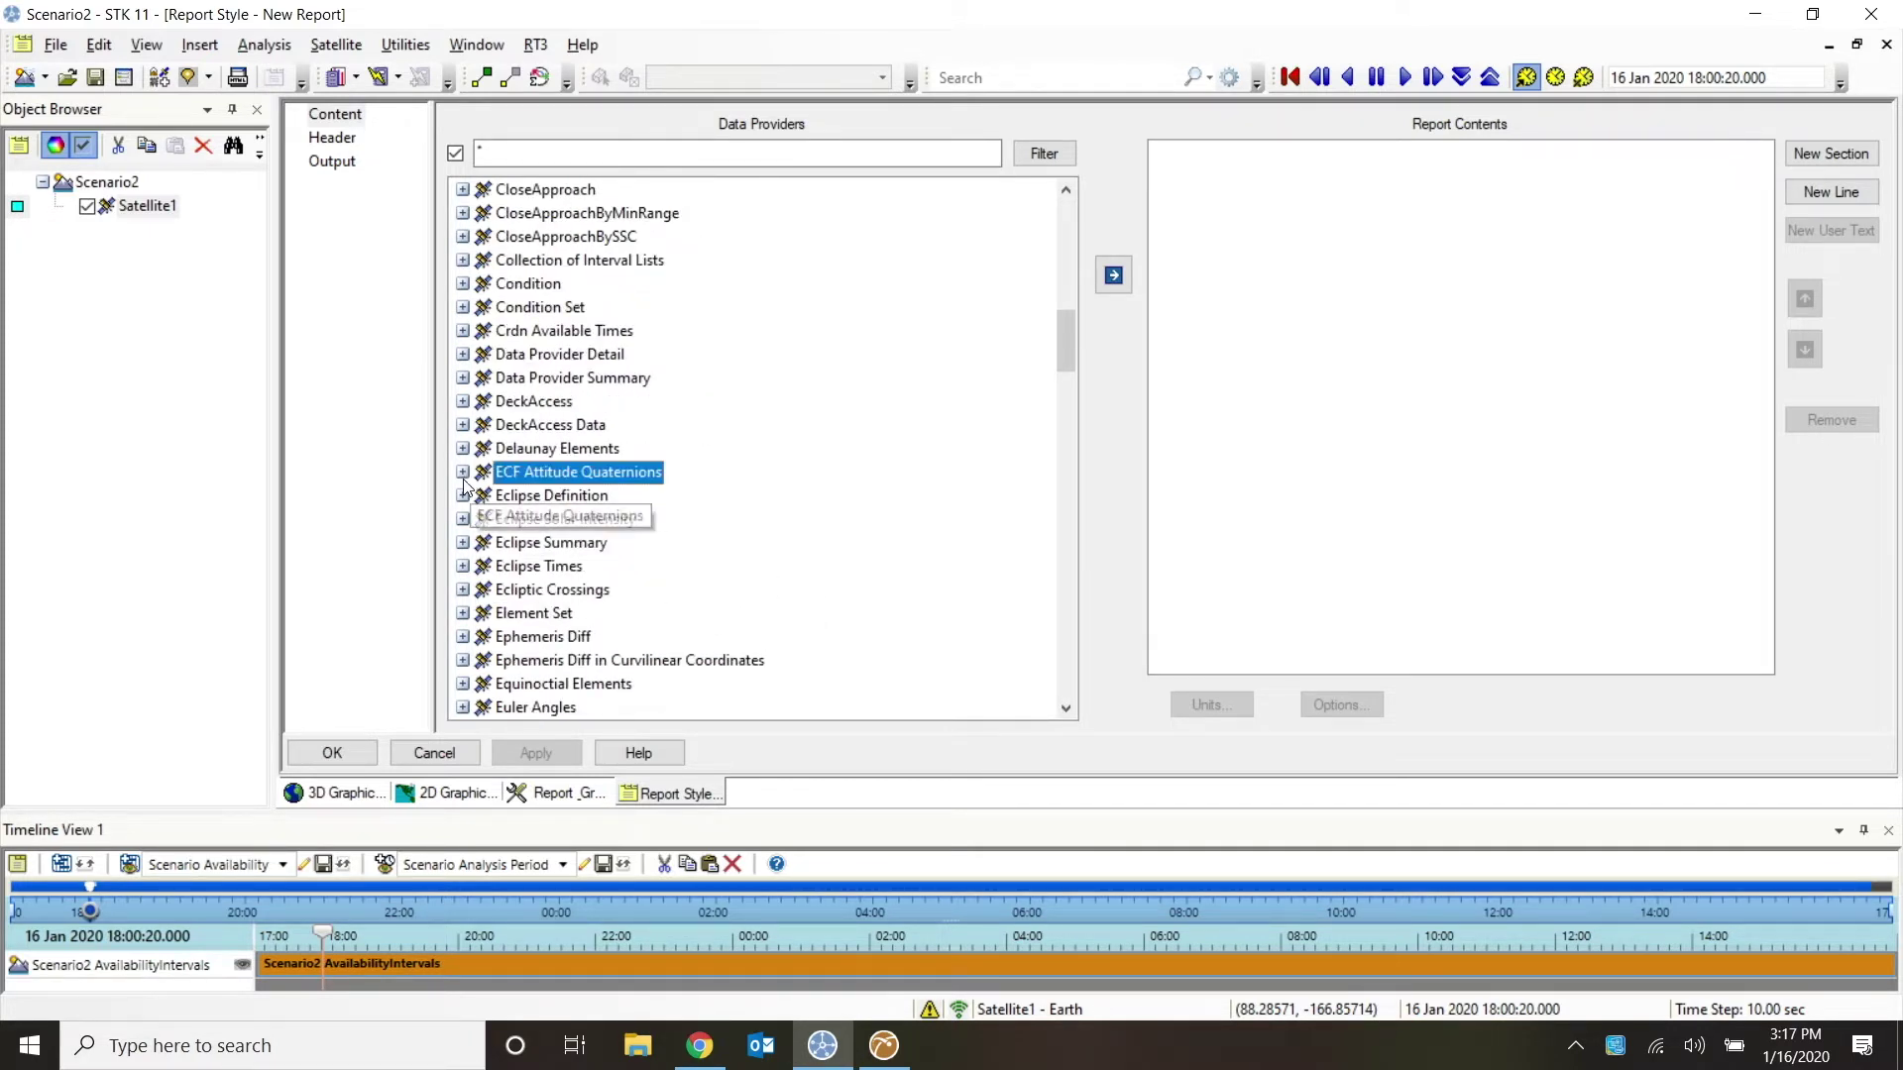
double_click(528, 474)
scroll(567, 560, down, 1)
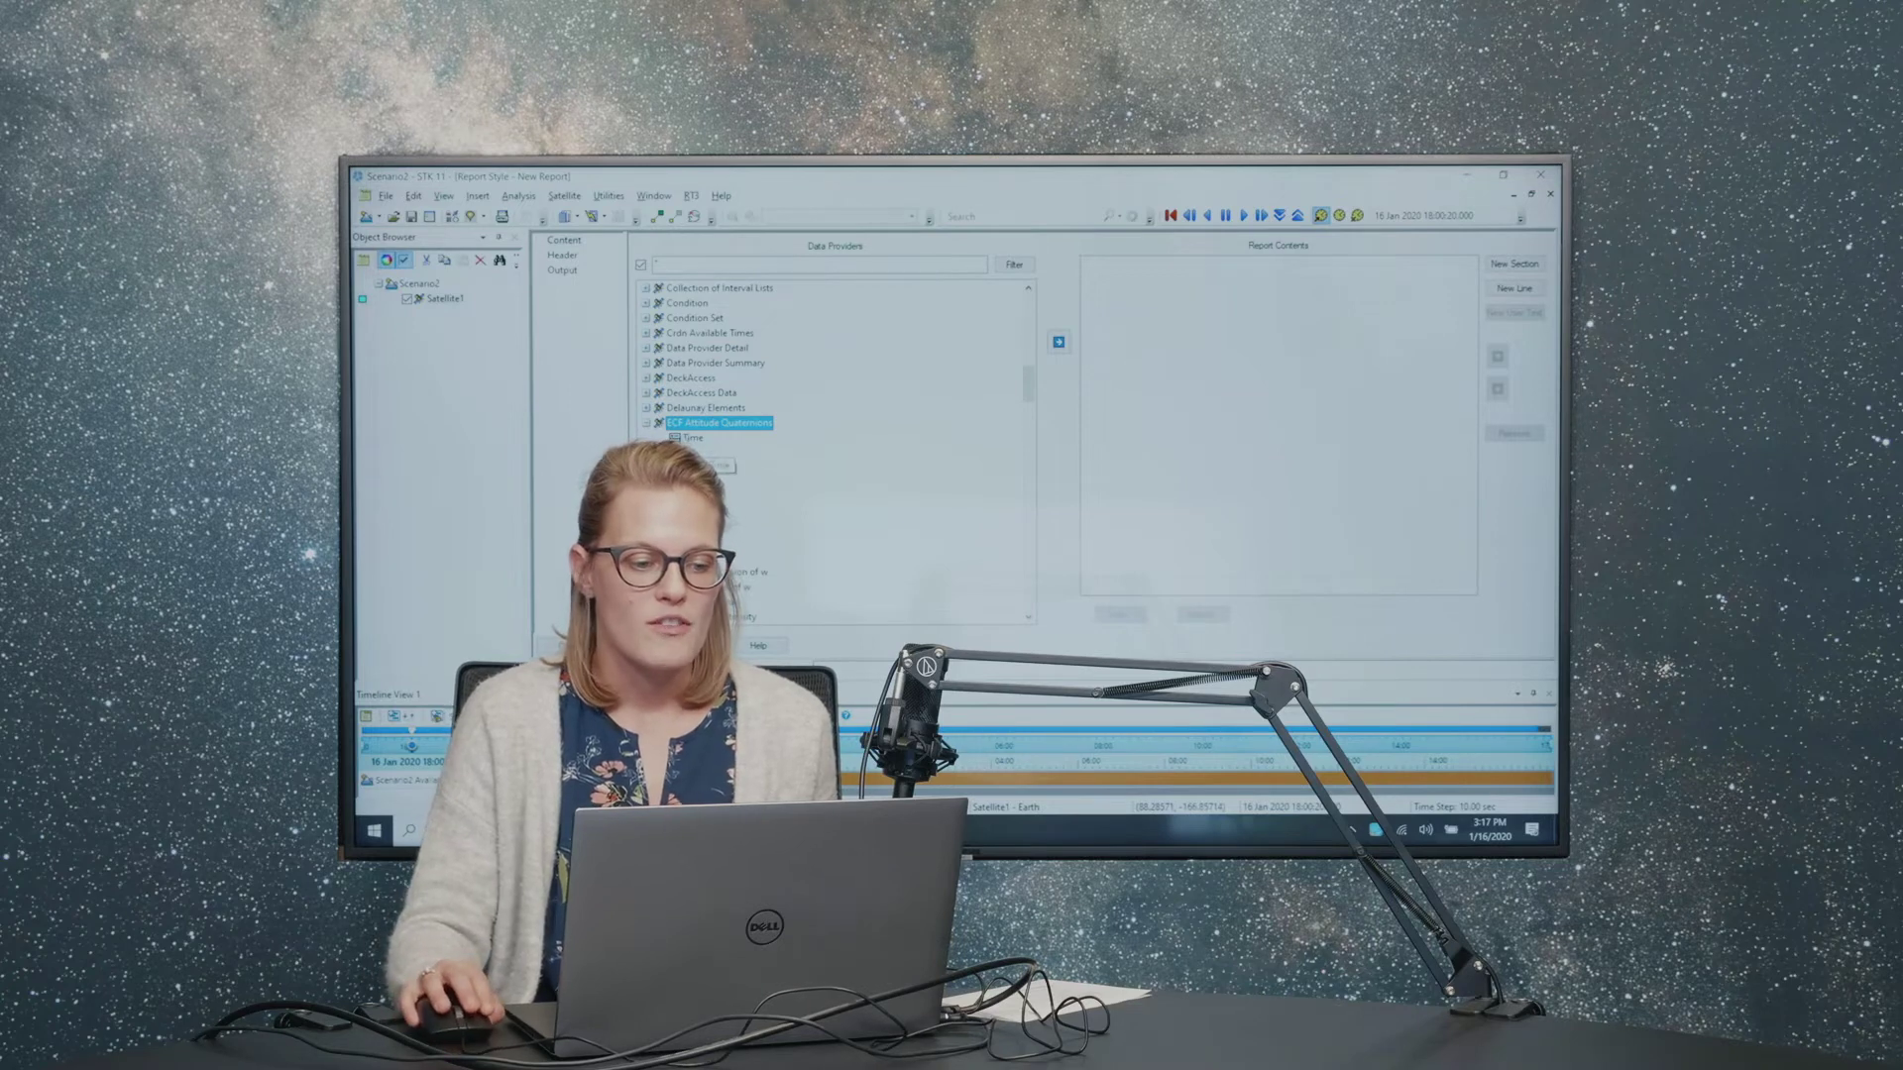
key(alt+Tab)
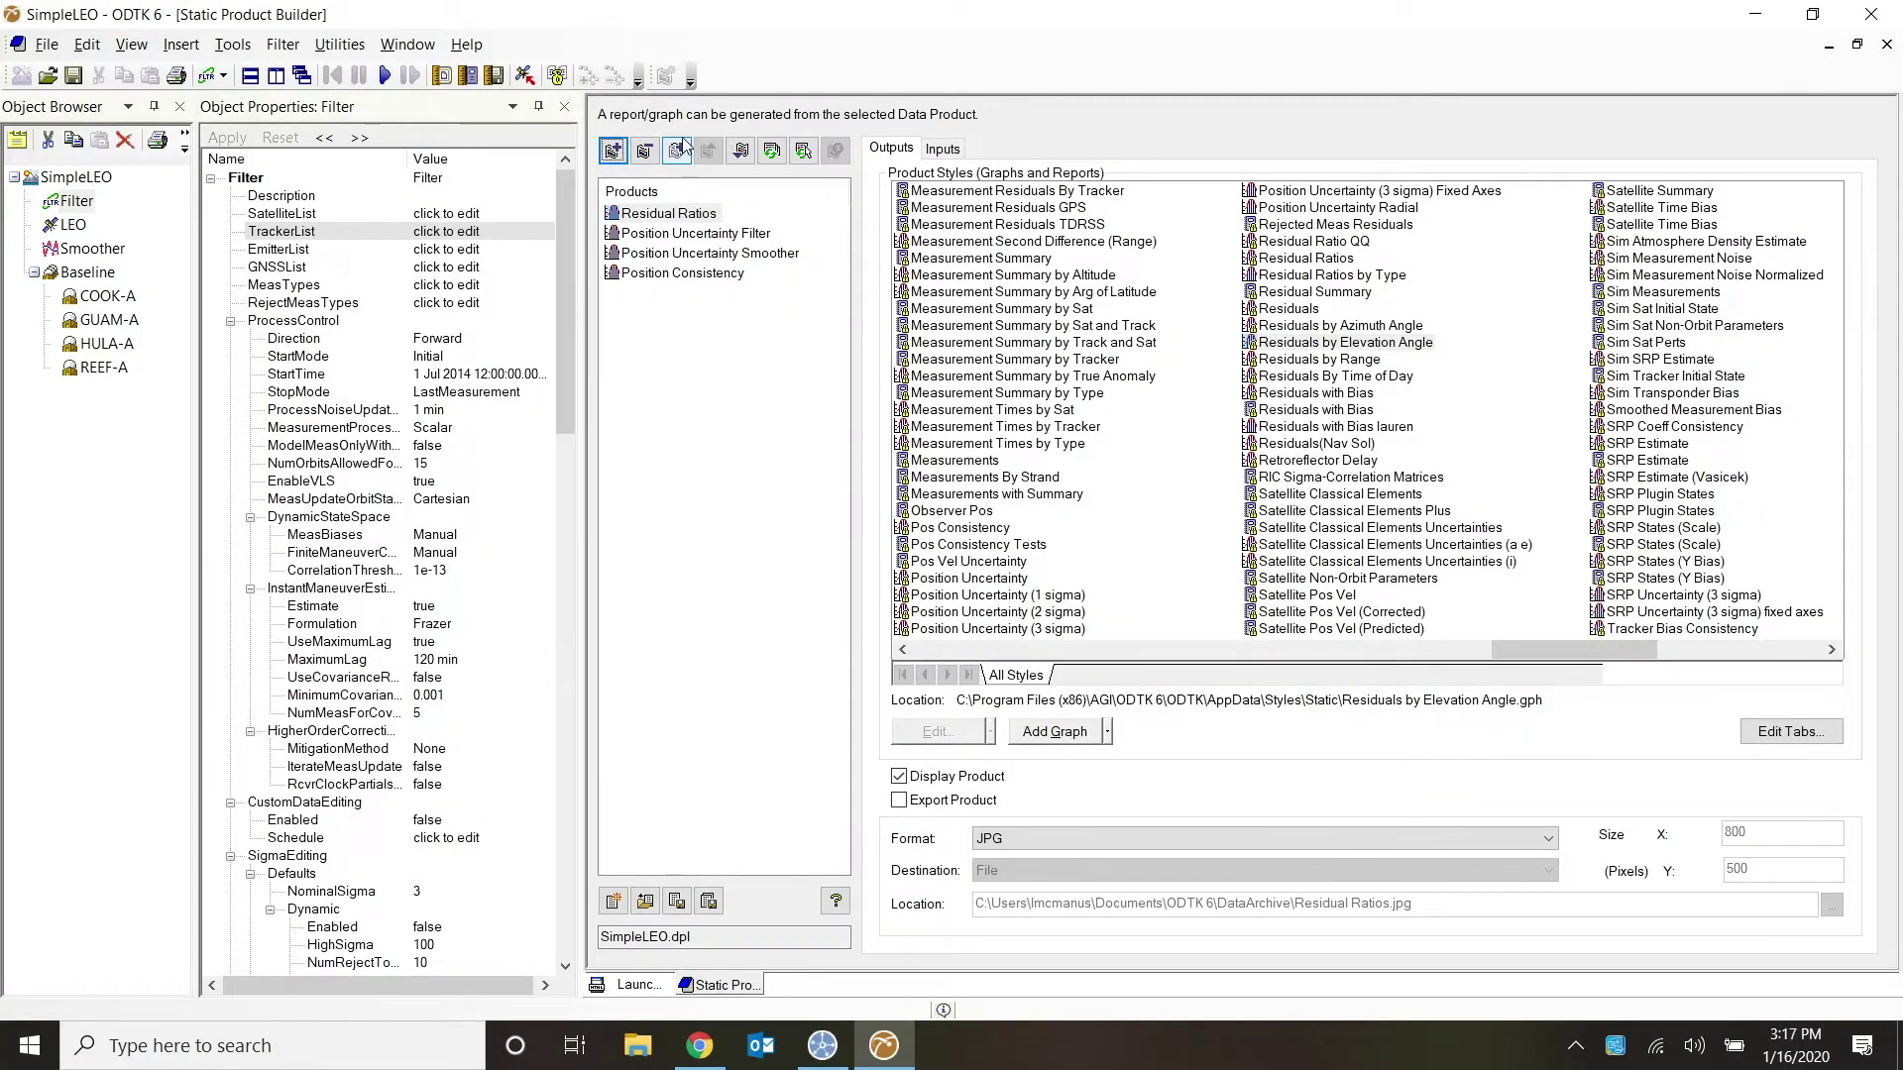
- Add a fifth Data Product, select Measurement Summary by Sat and Track, then jump to Hadamard Variance - Receiver
click(644, 151)
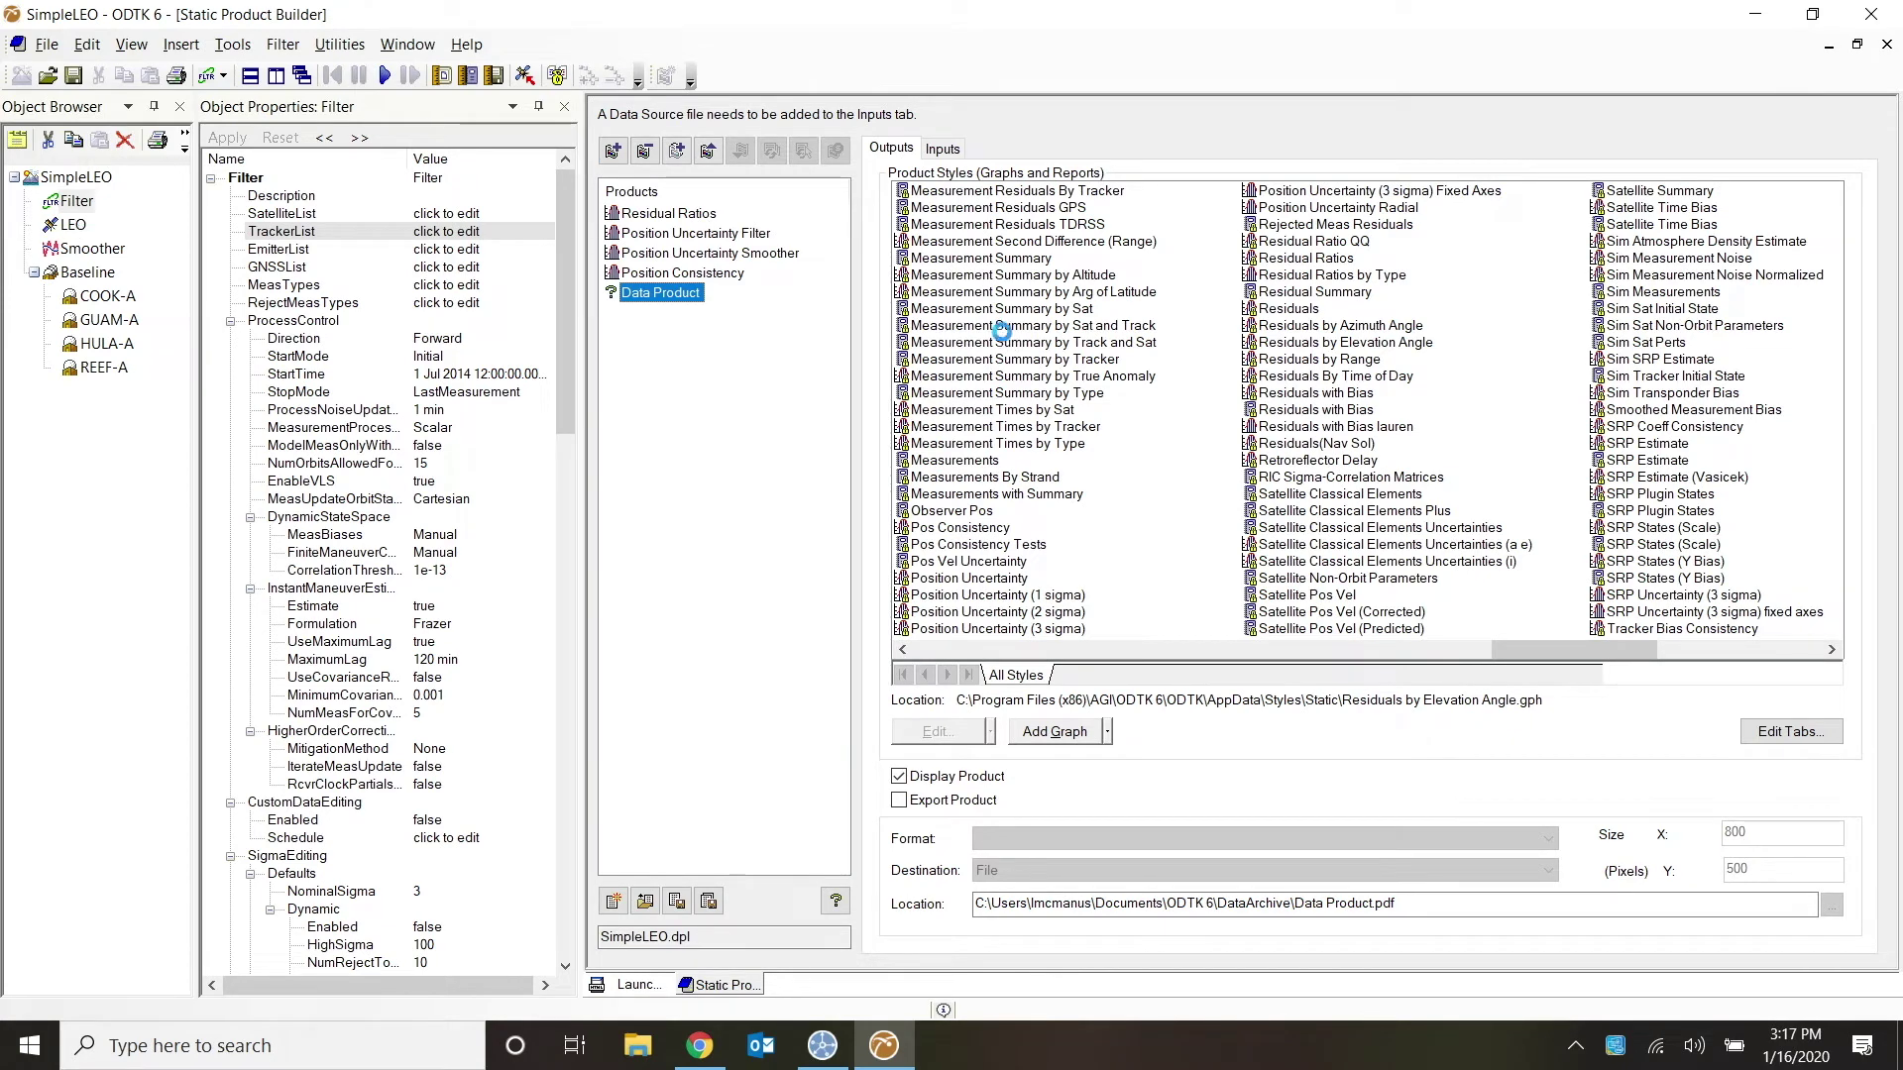
click(1002, 327)
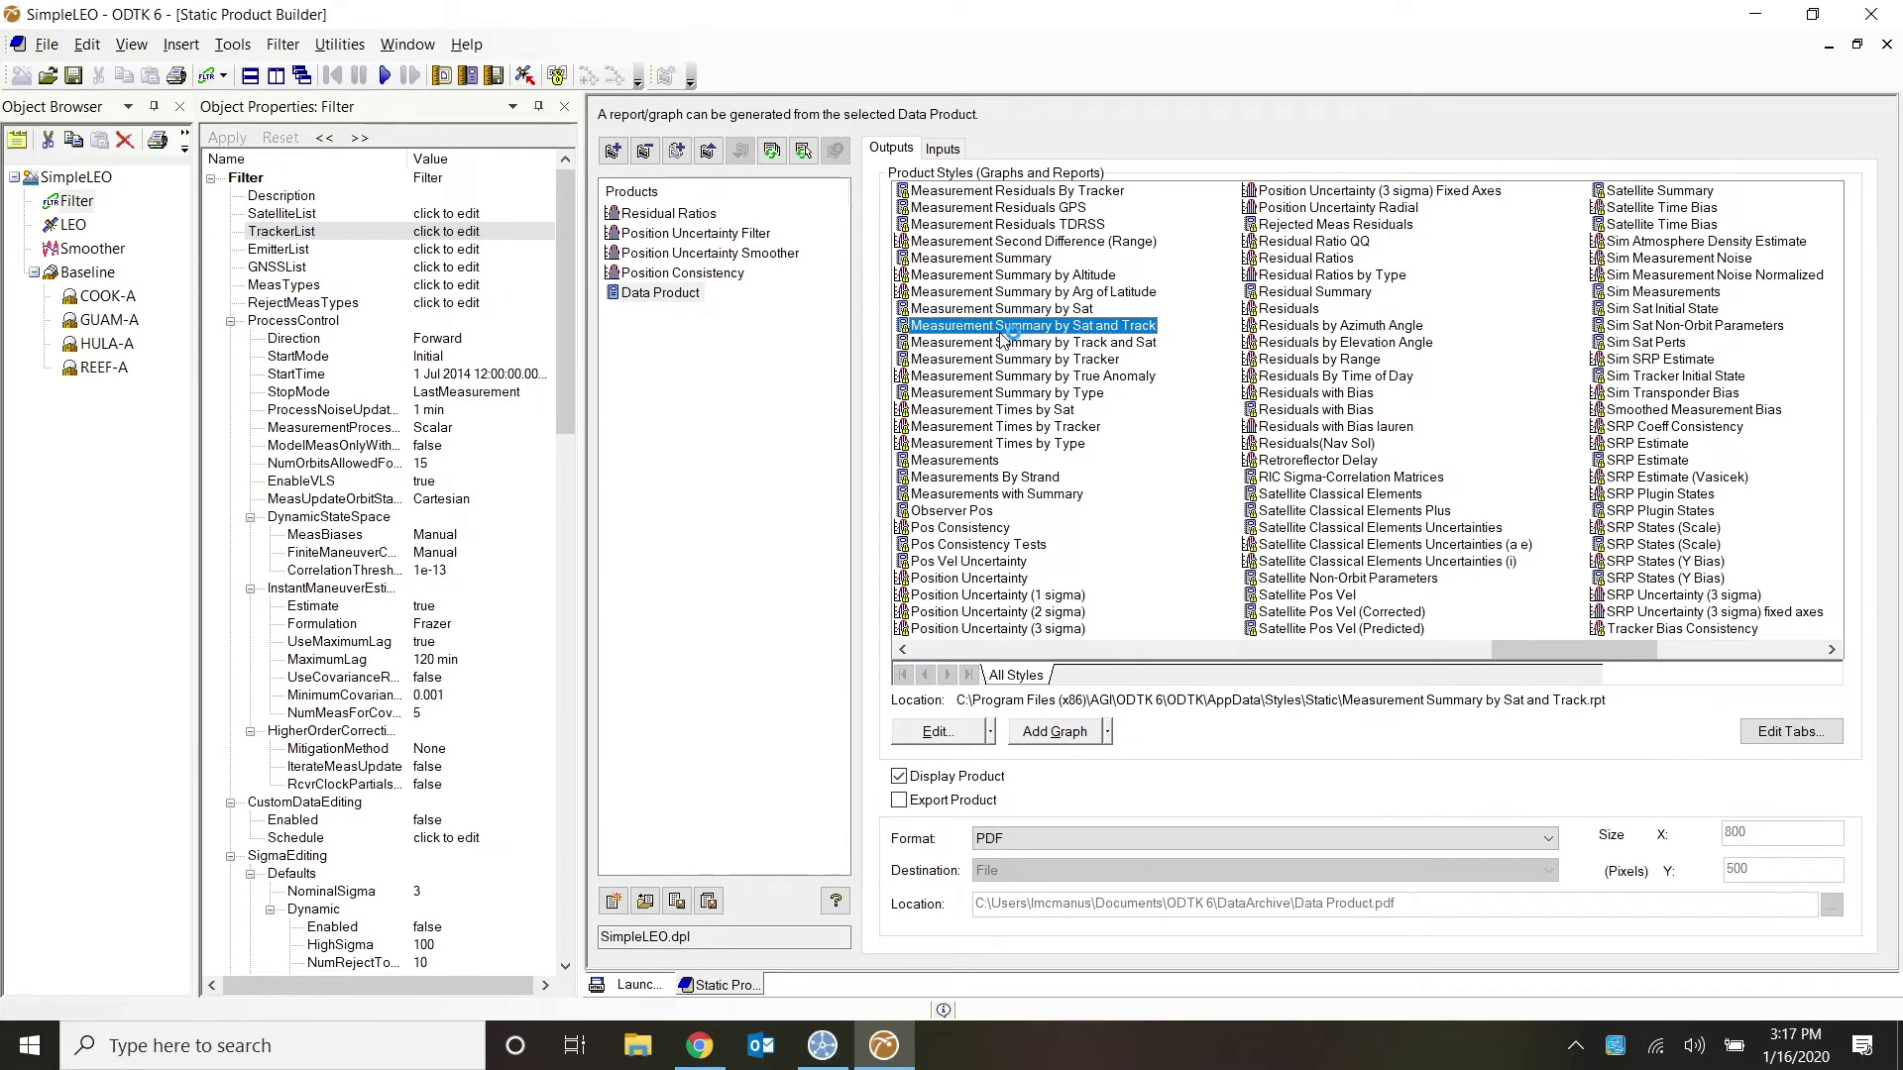
key(h)
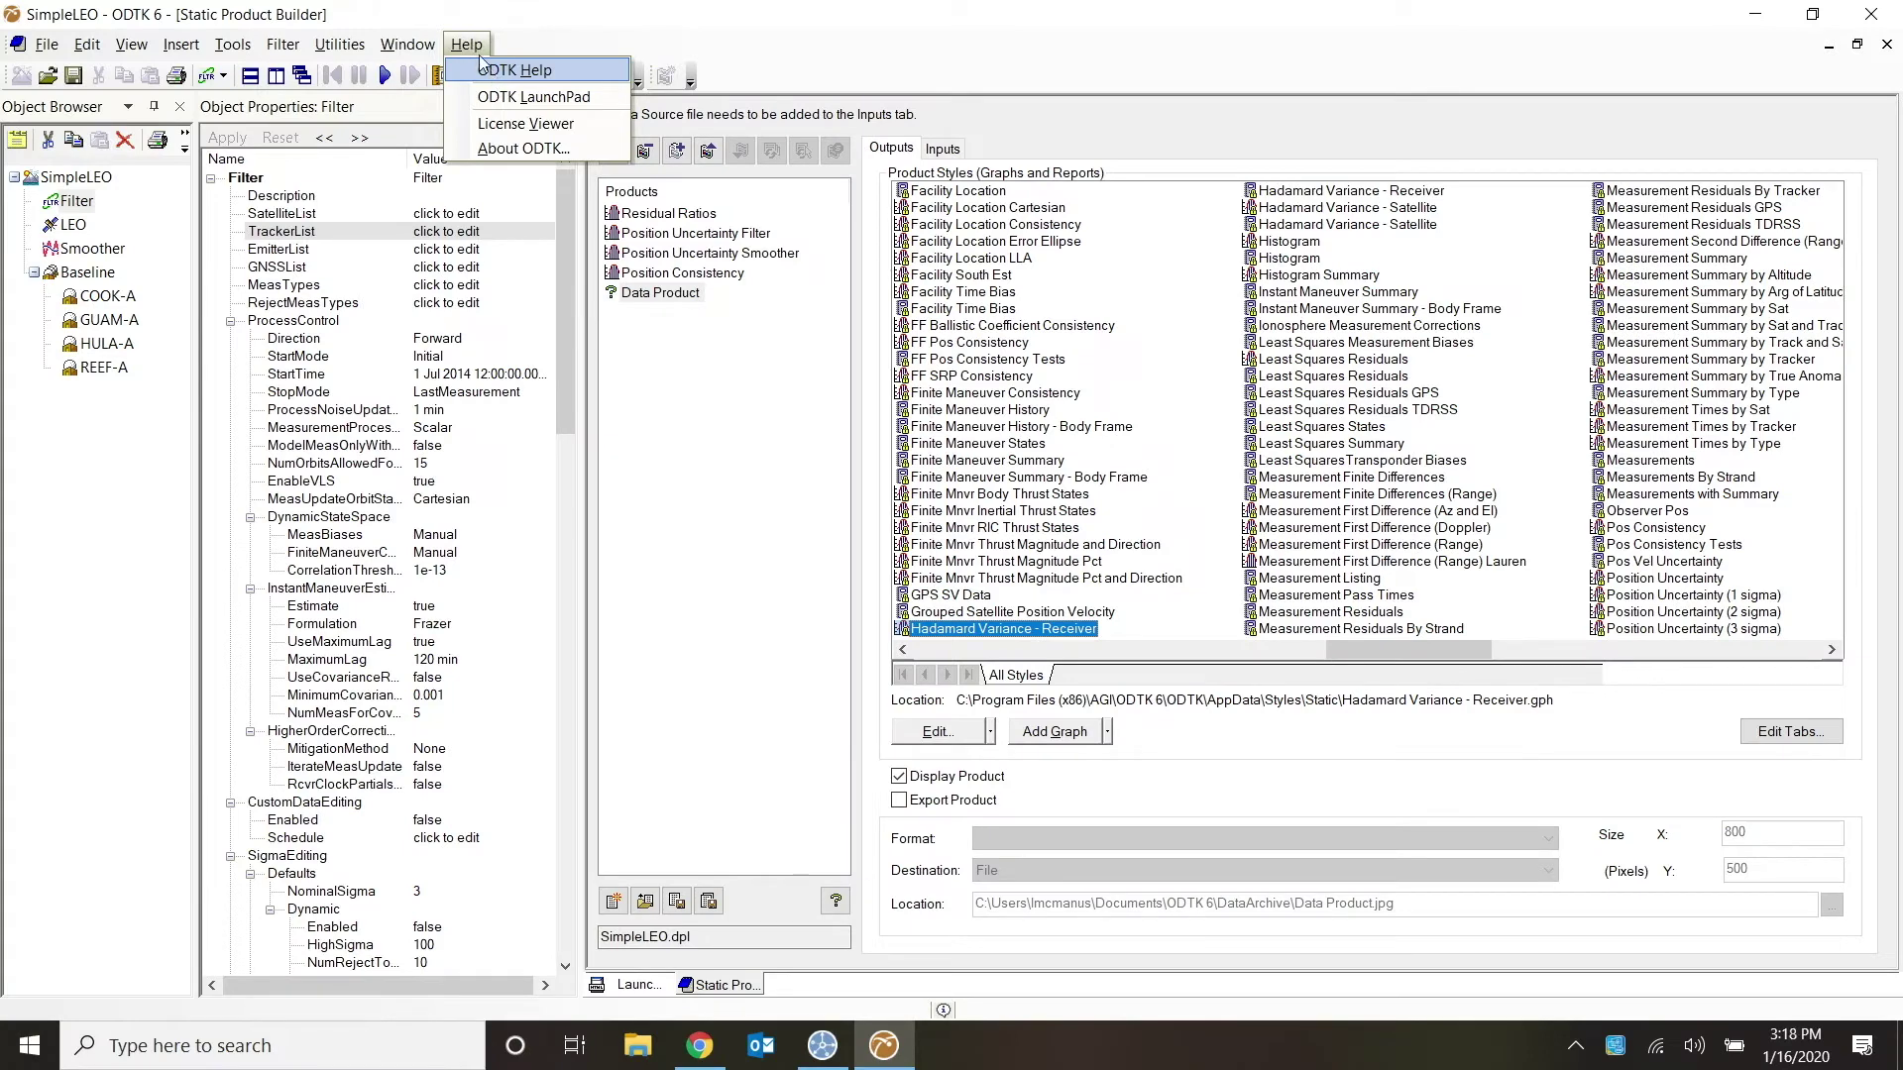
click(466, 71)
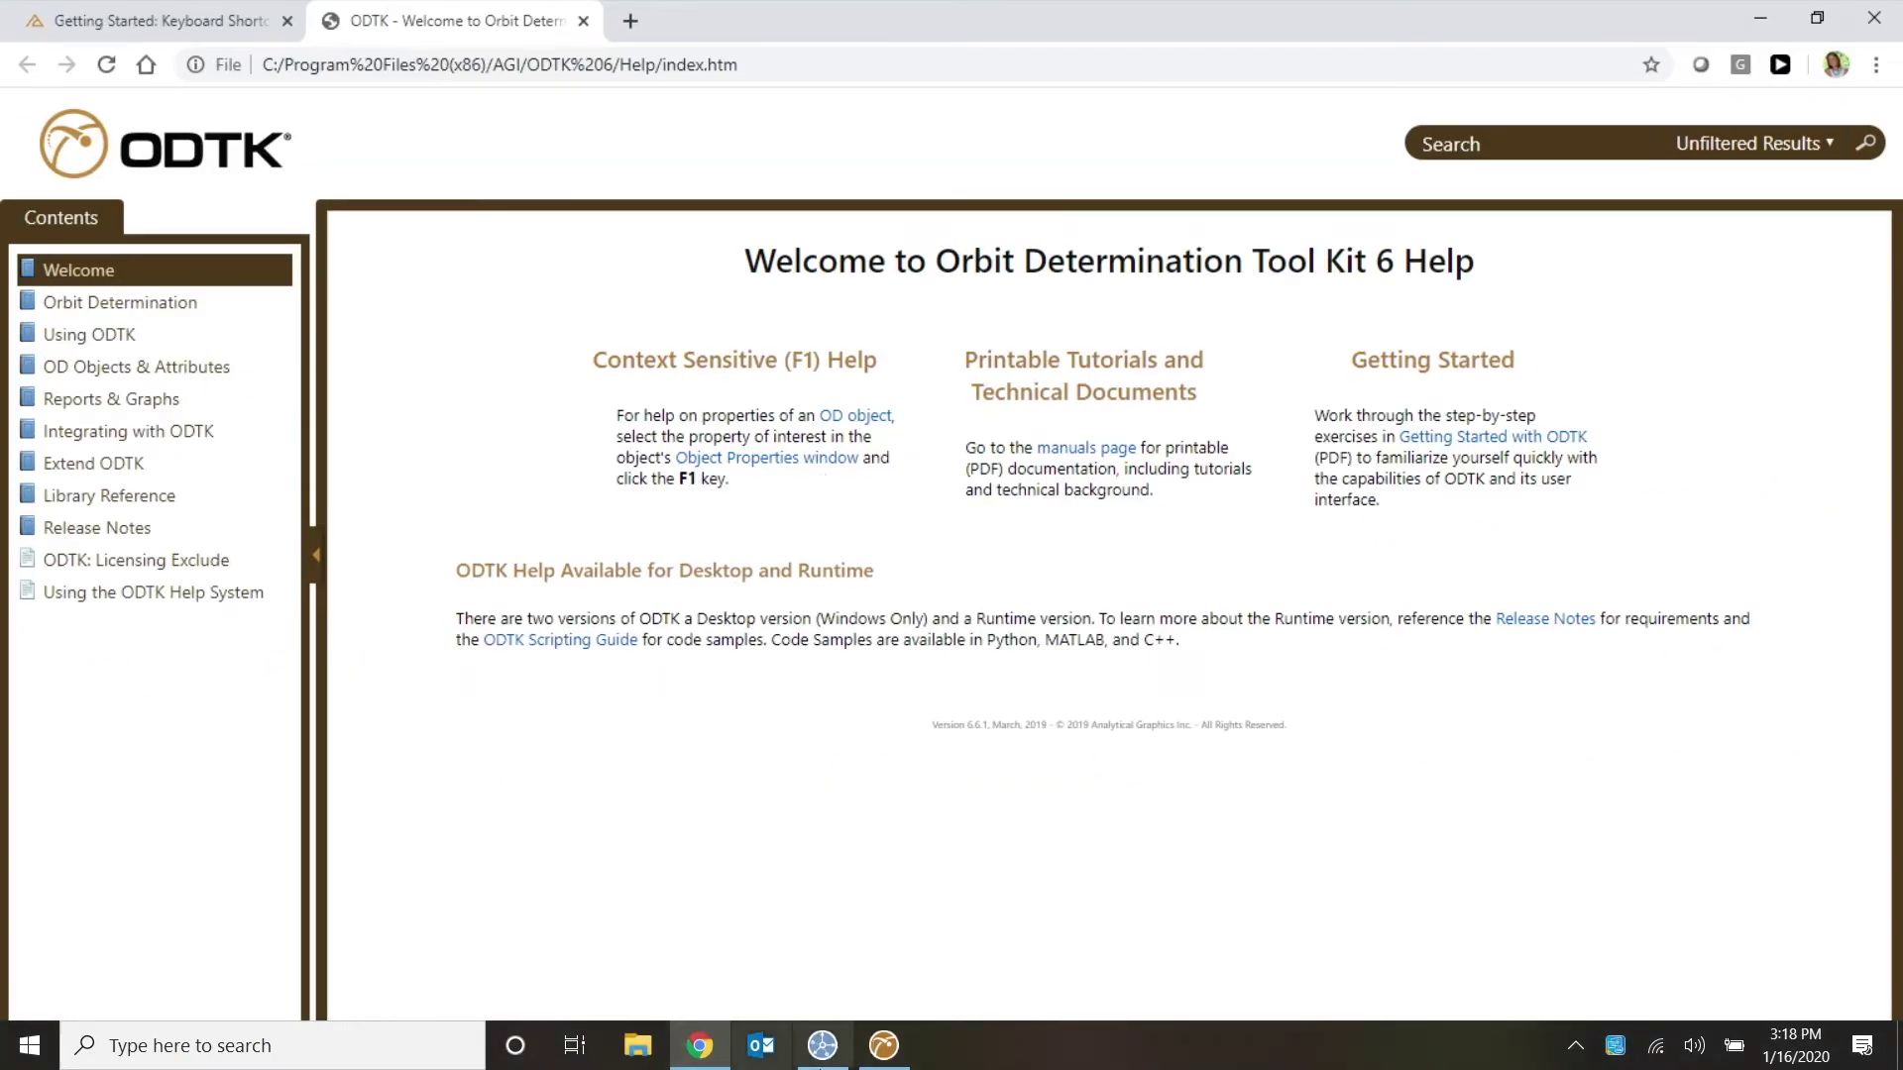
mouse_move(885, 1041)
click(837, 897)
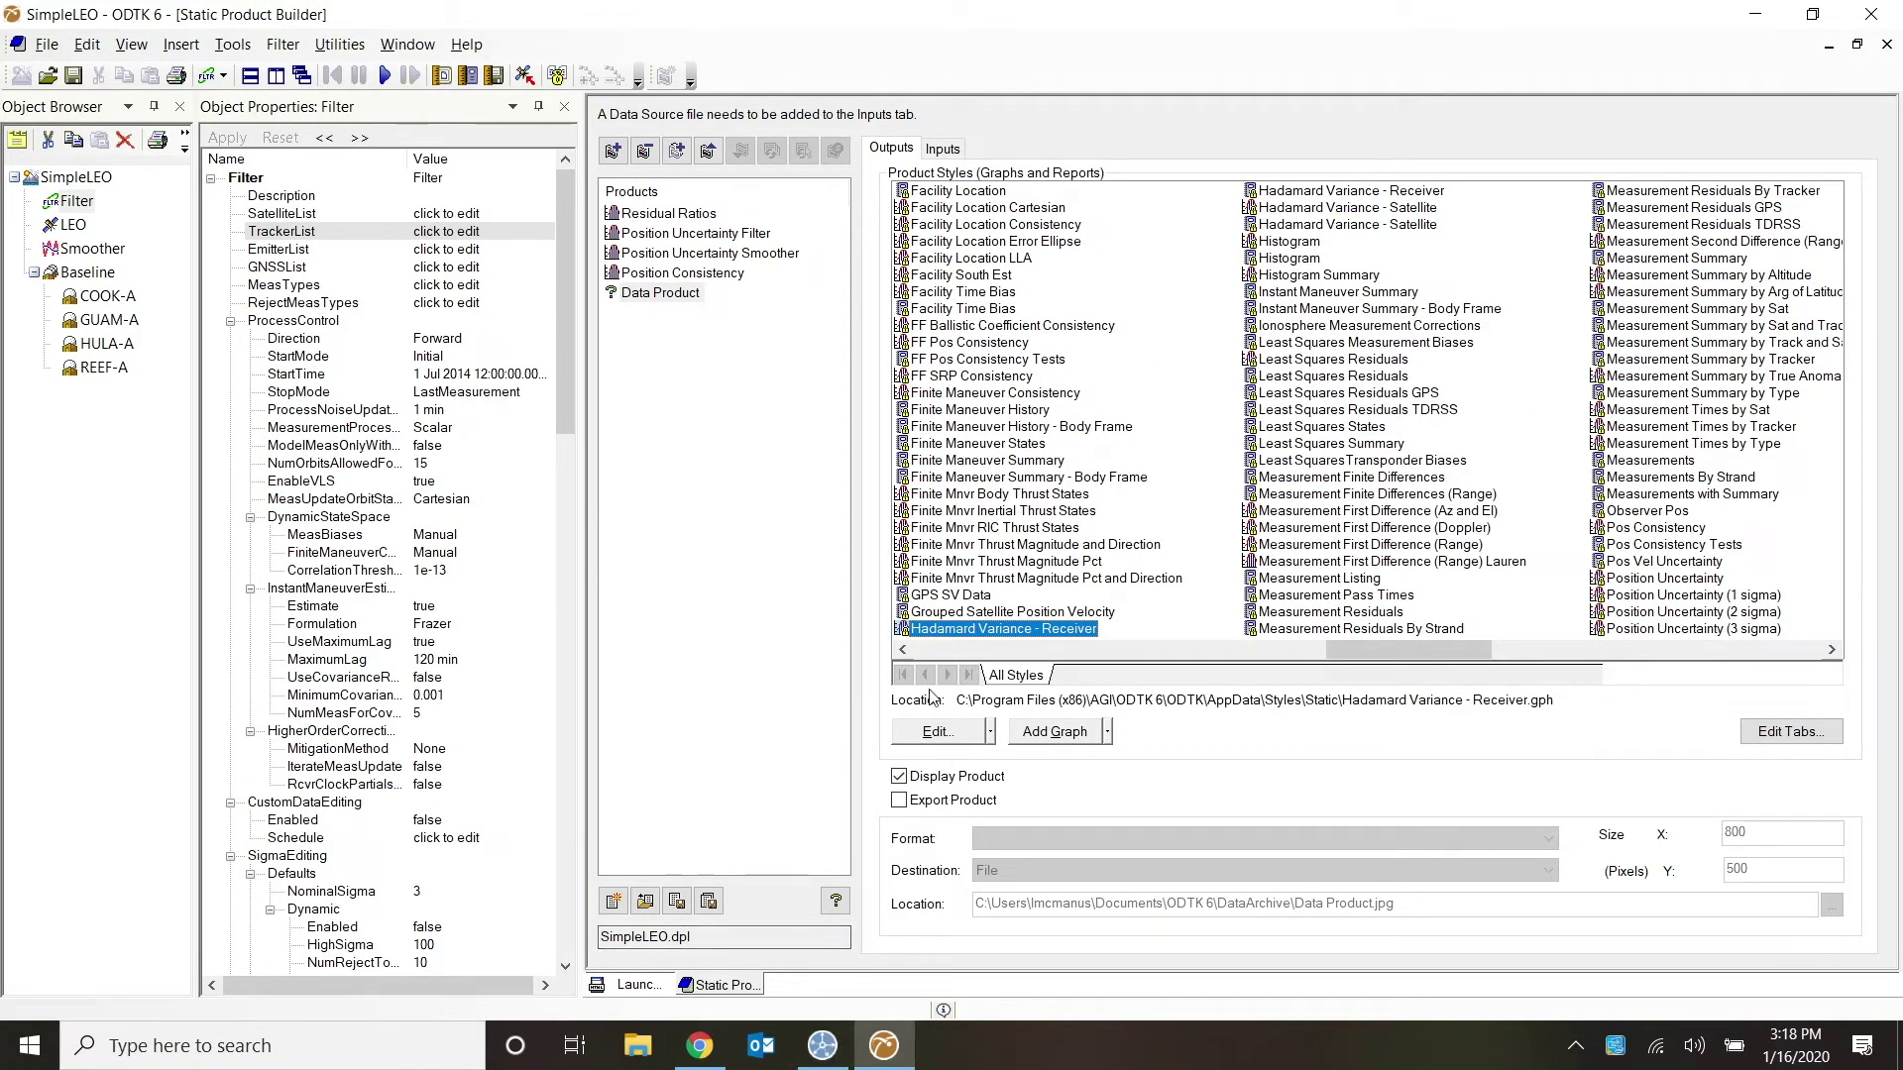
click(822, 1046)
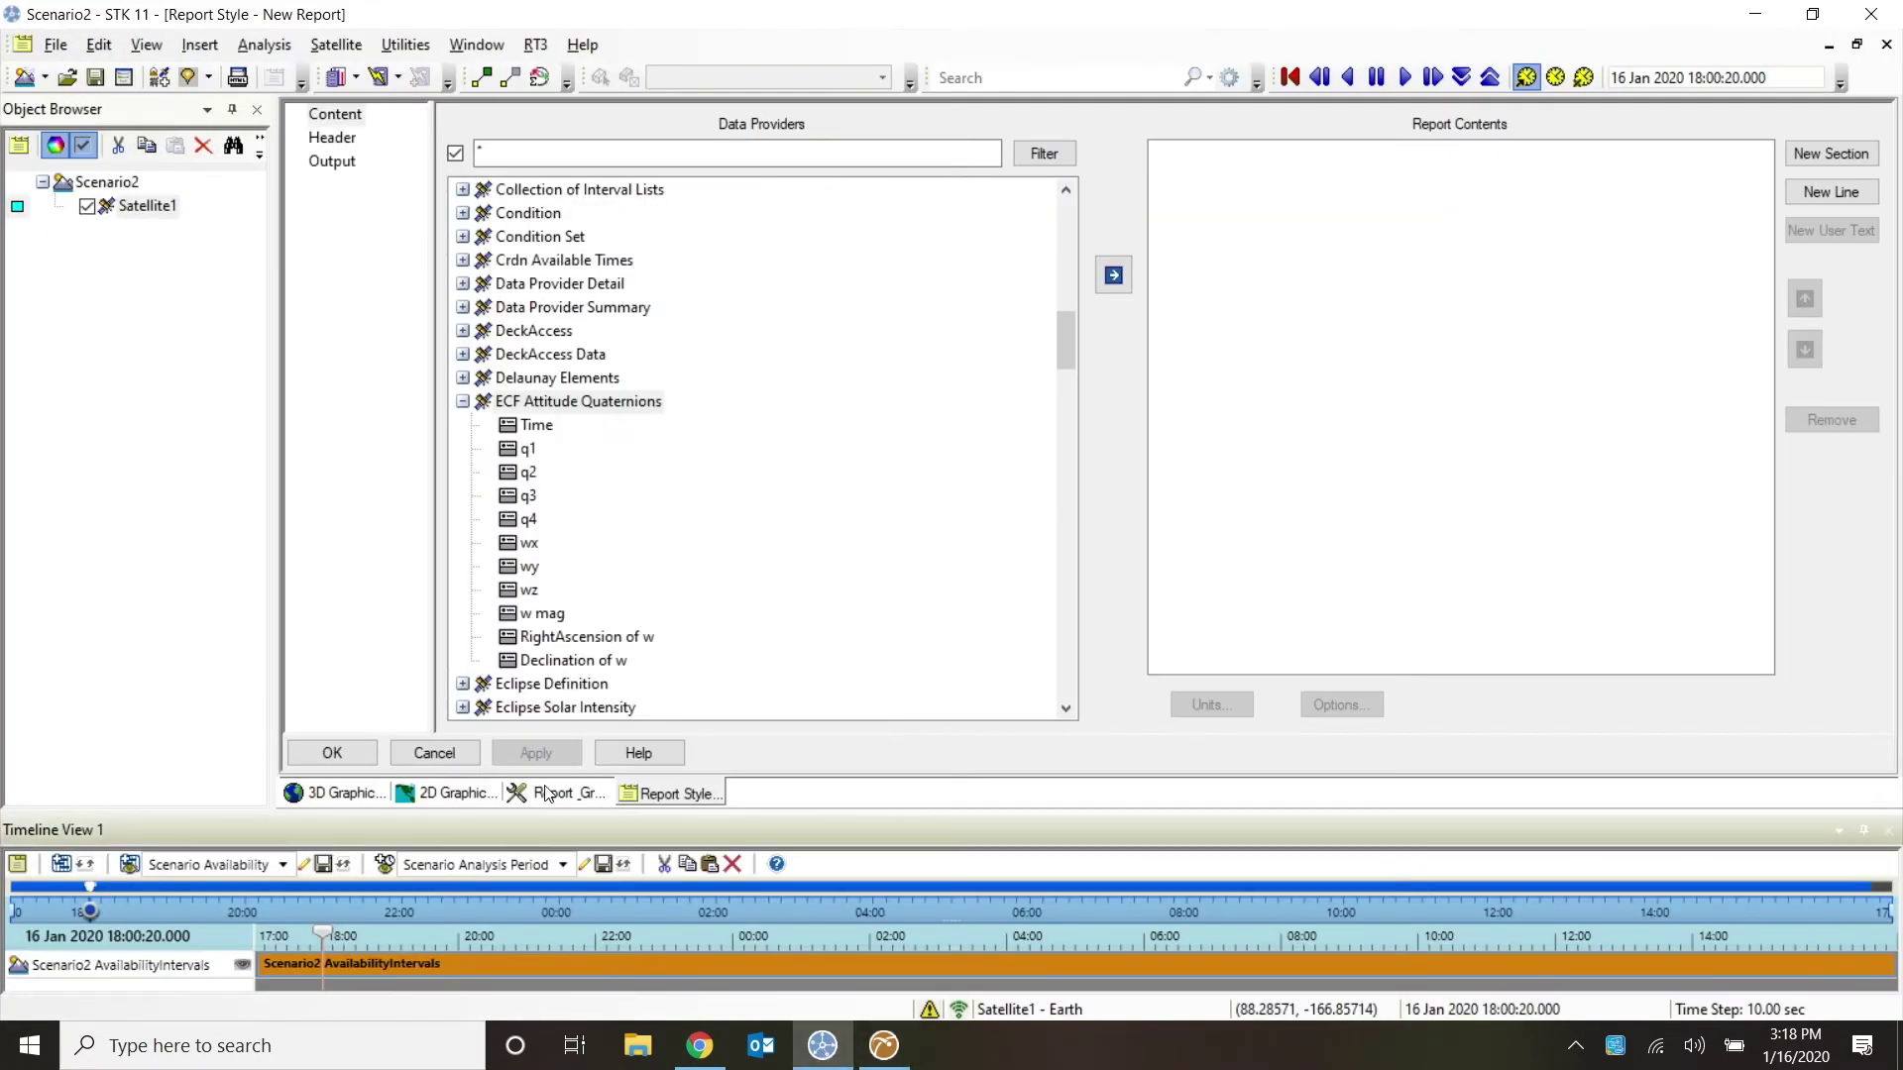
click(884, 1045)
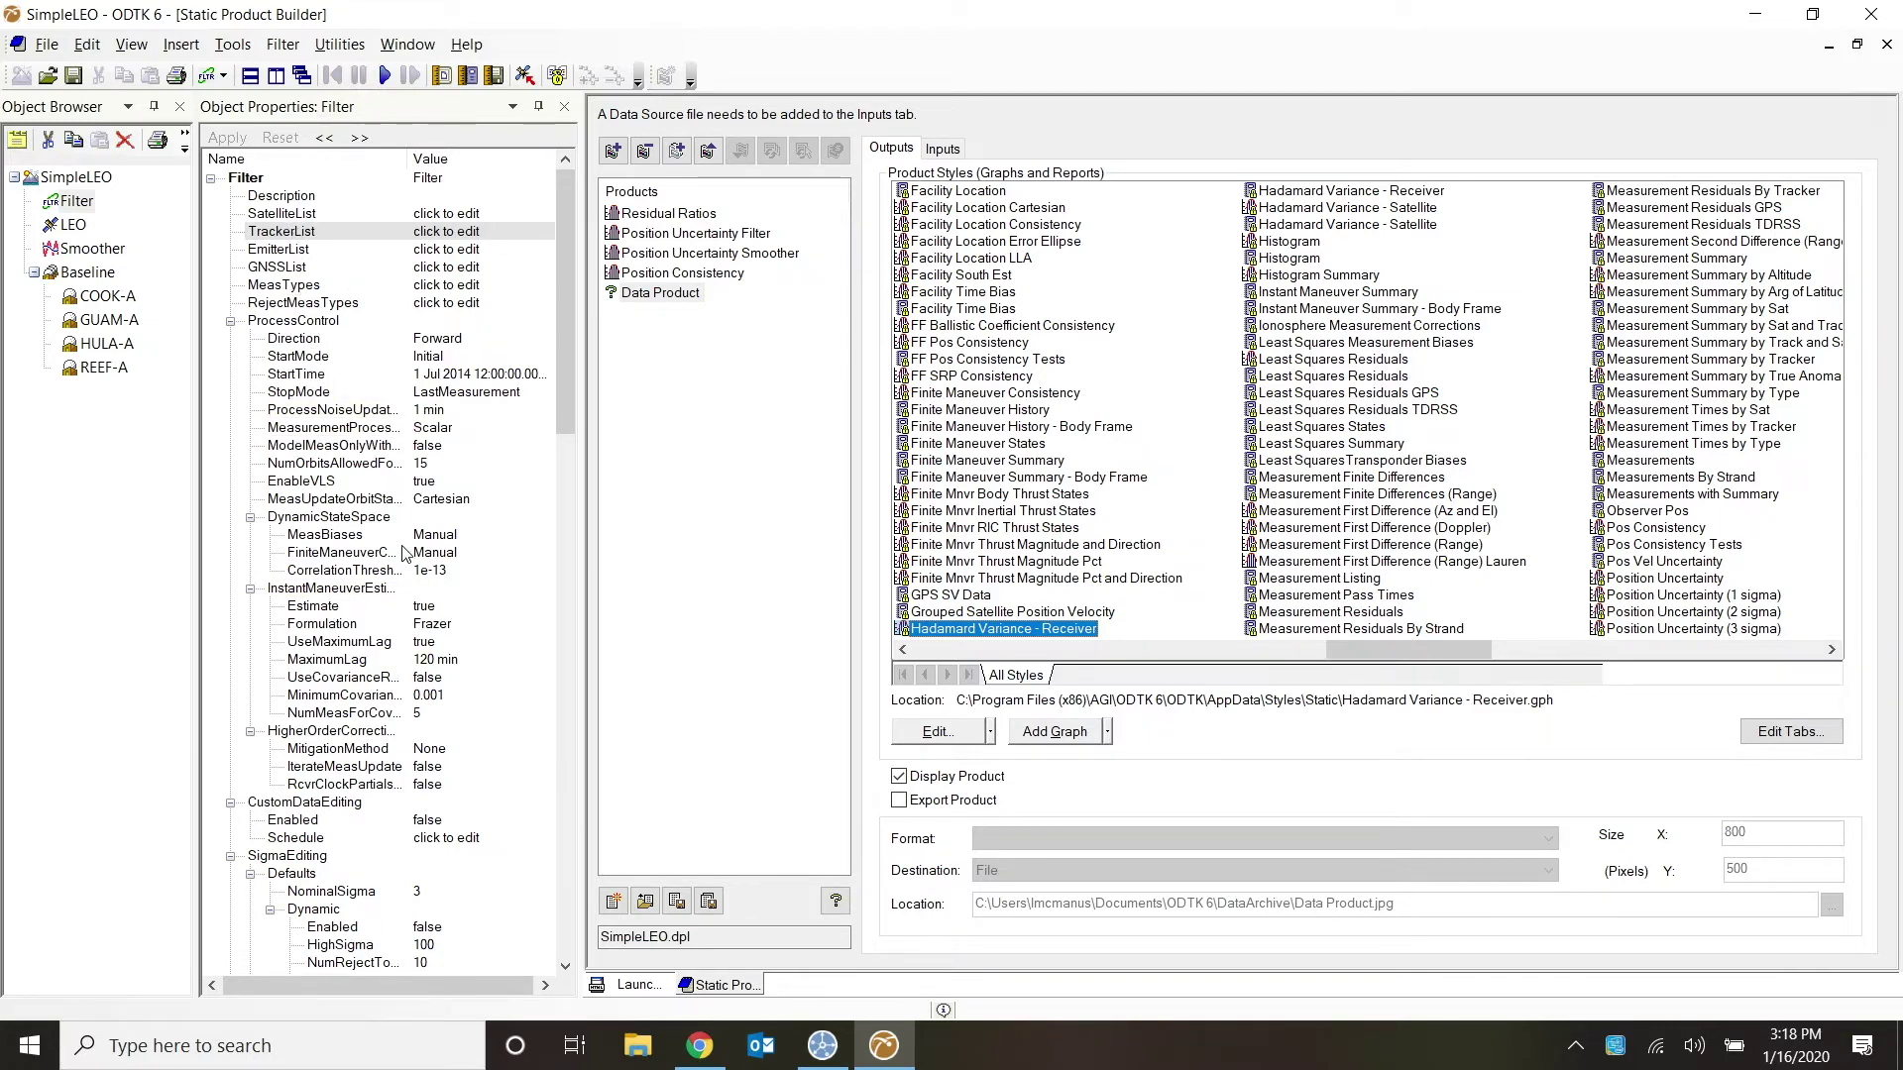
- Select the Filter's TrackerList property and open its Satellite, Tracker and Tracking Strand Lists help page
scroll(353, 601, down, 1)
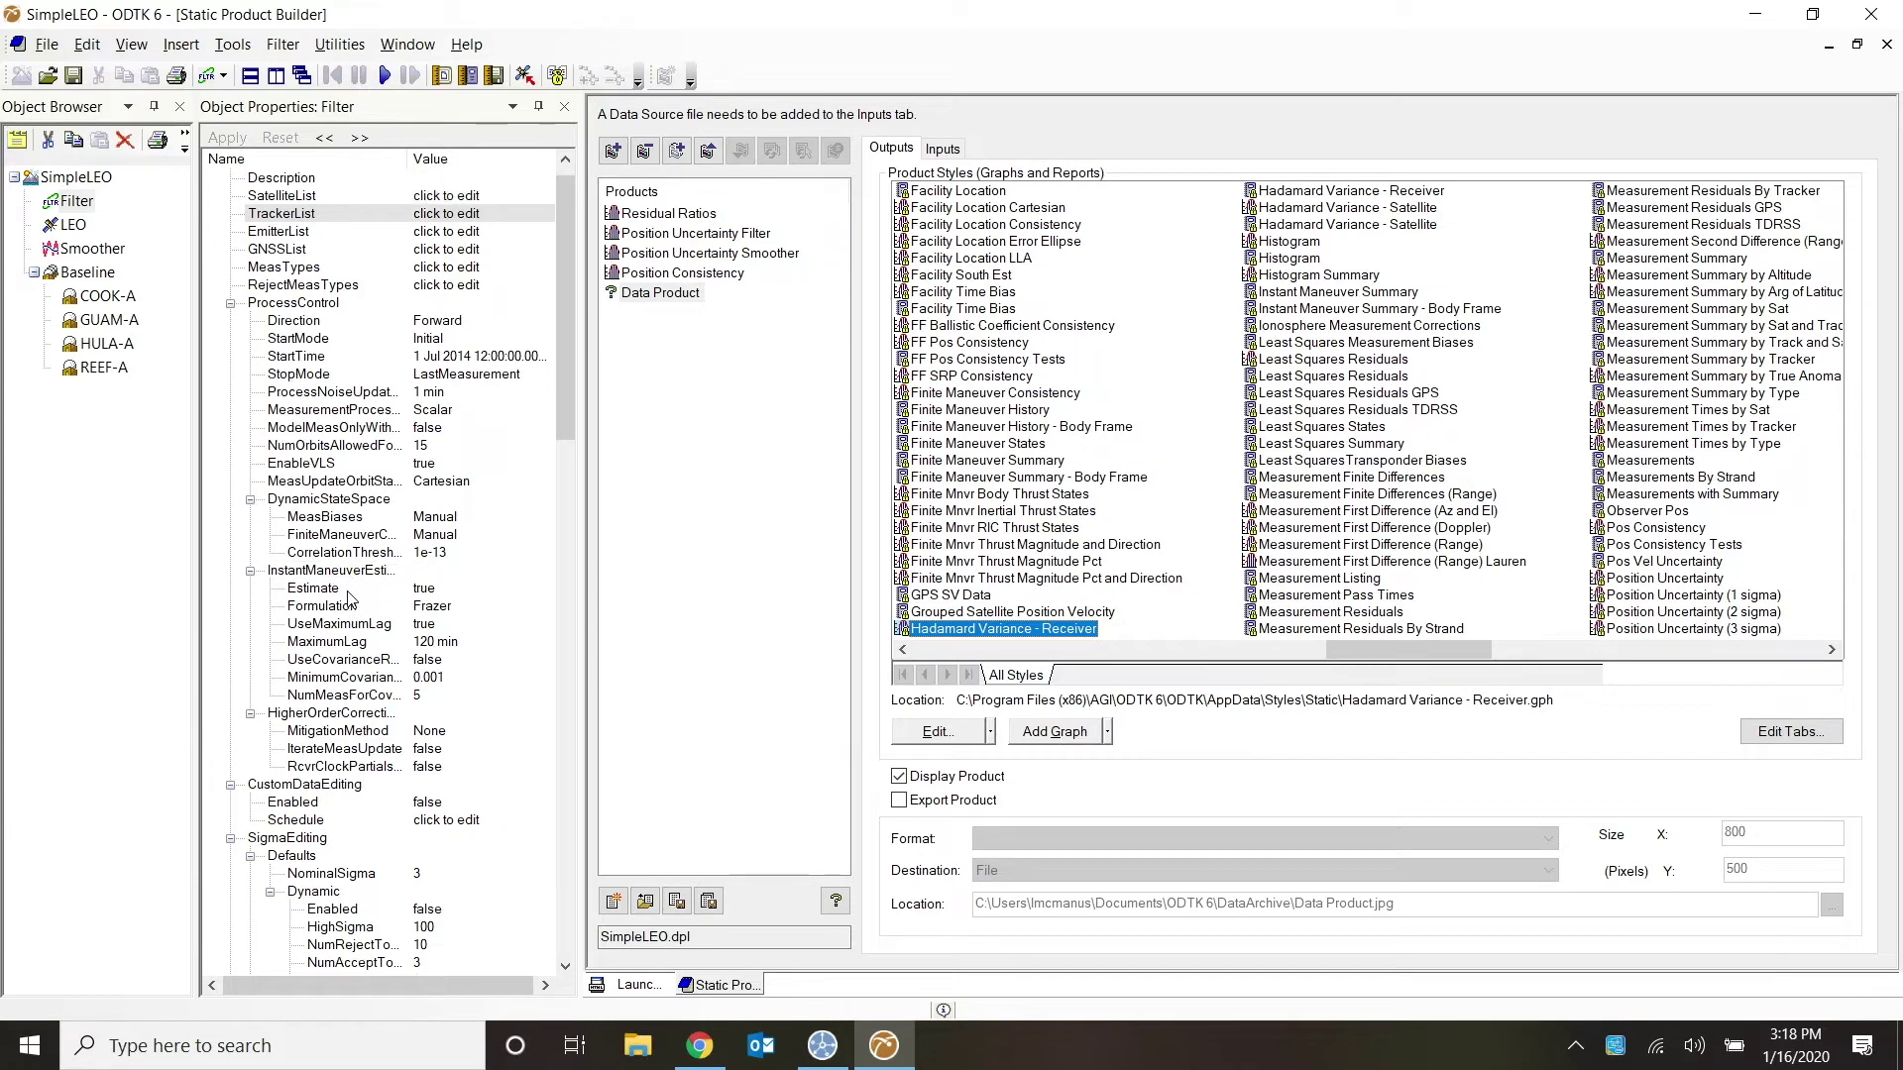
scroll(349, 598, up, 1)
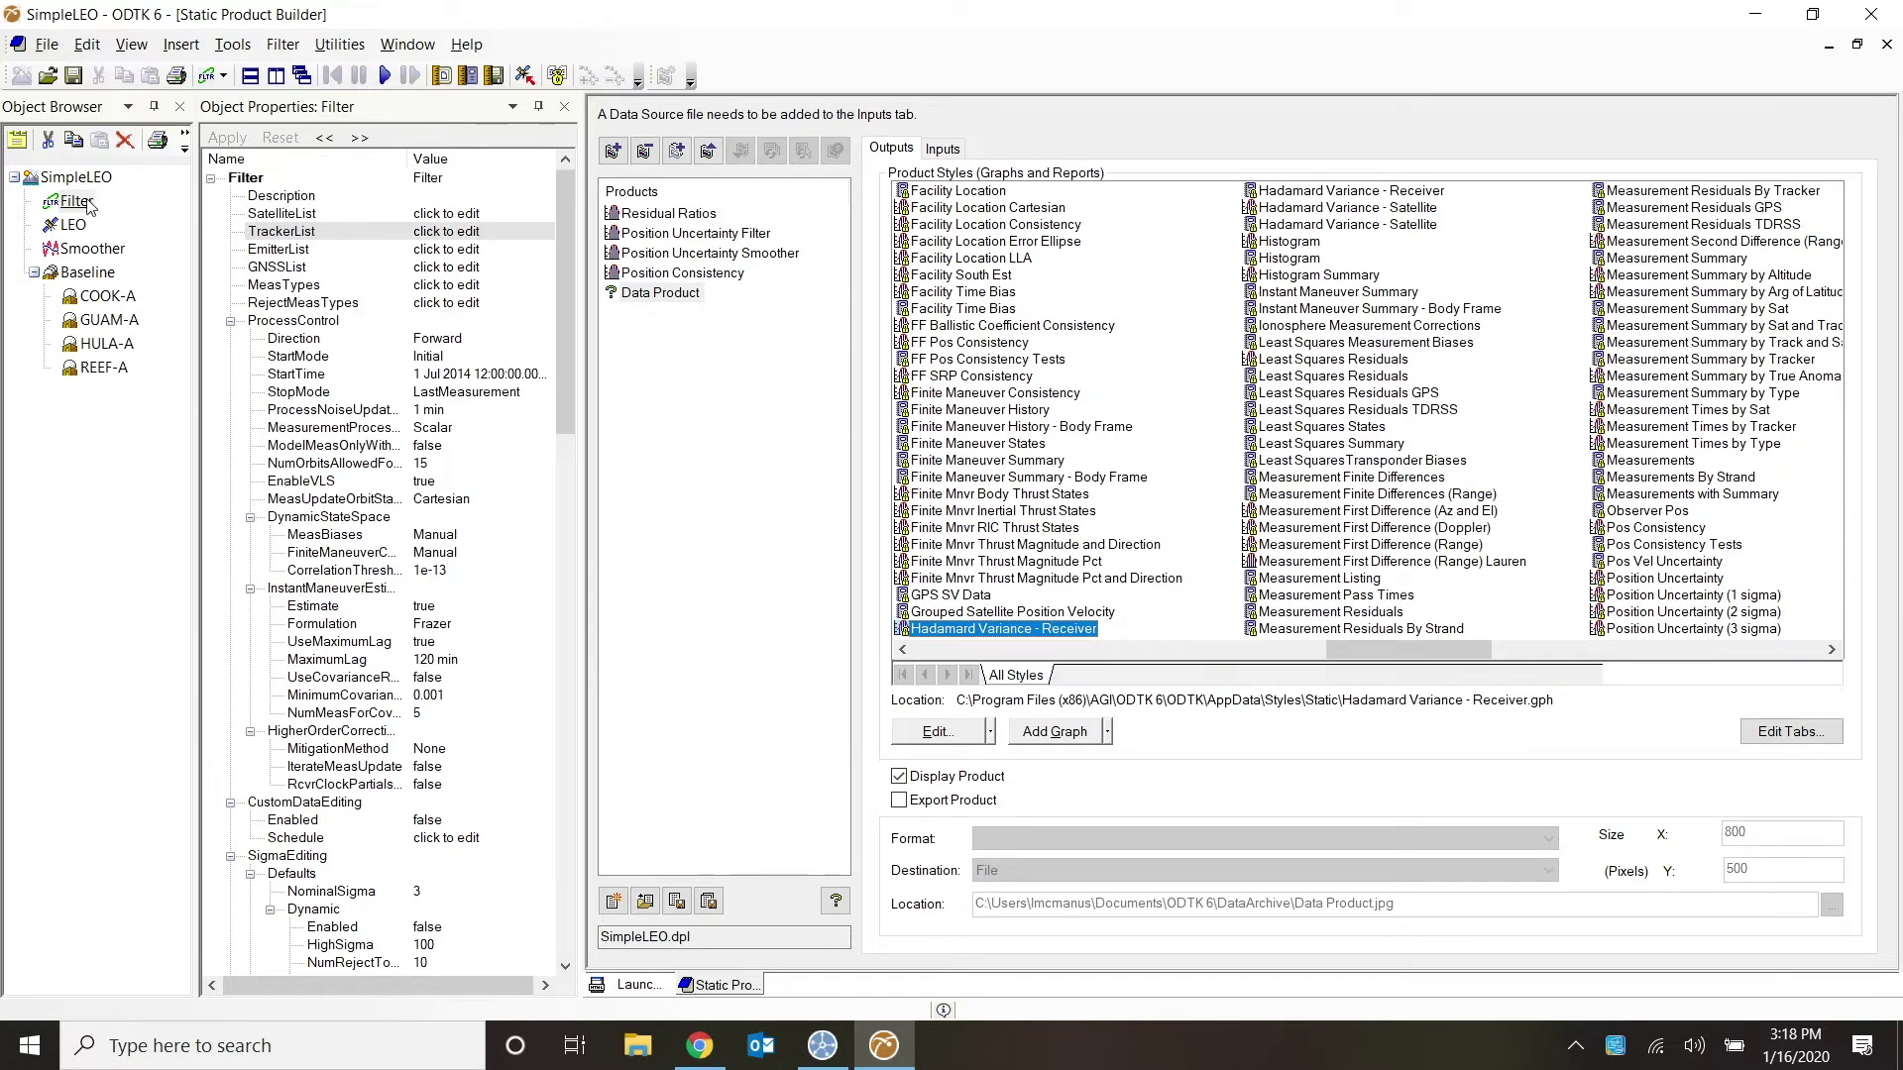
click(299, 236)
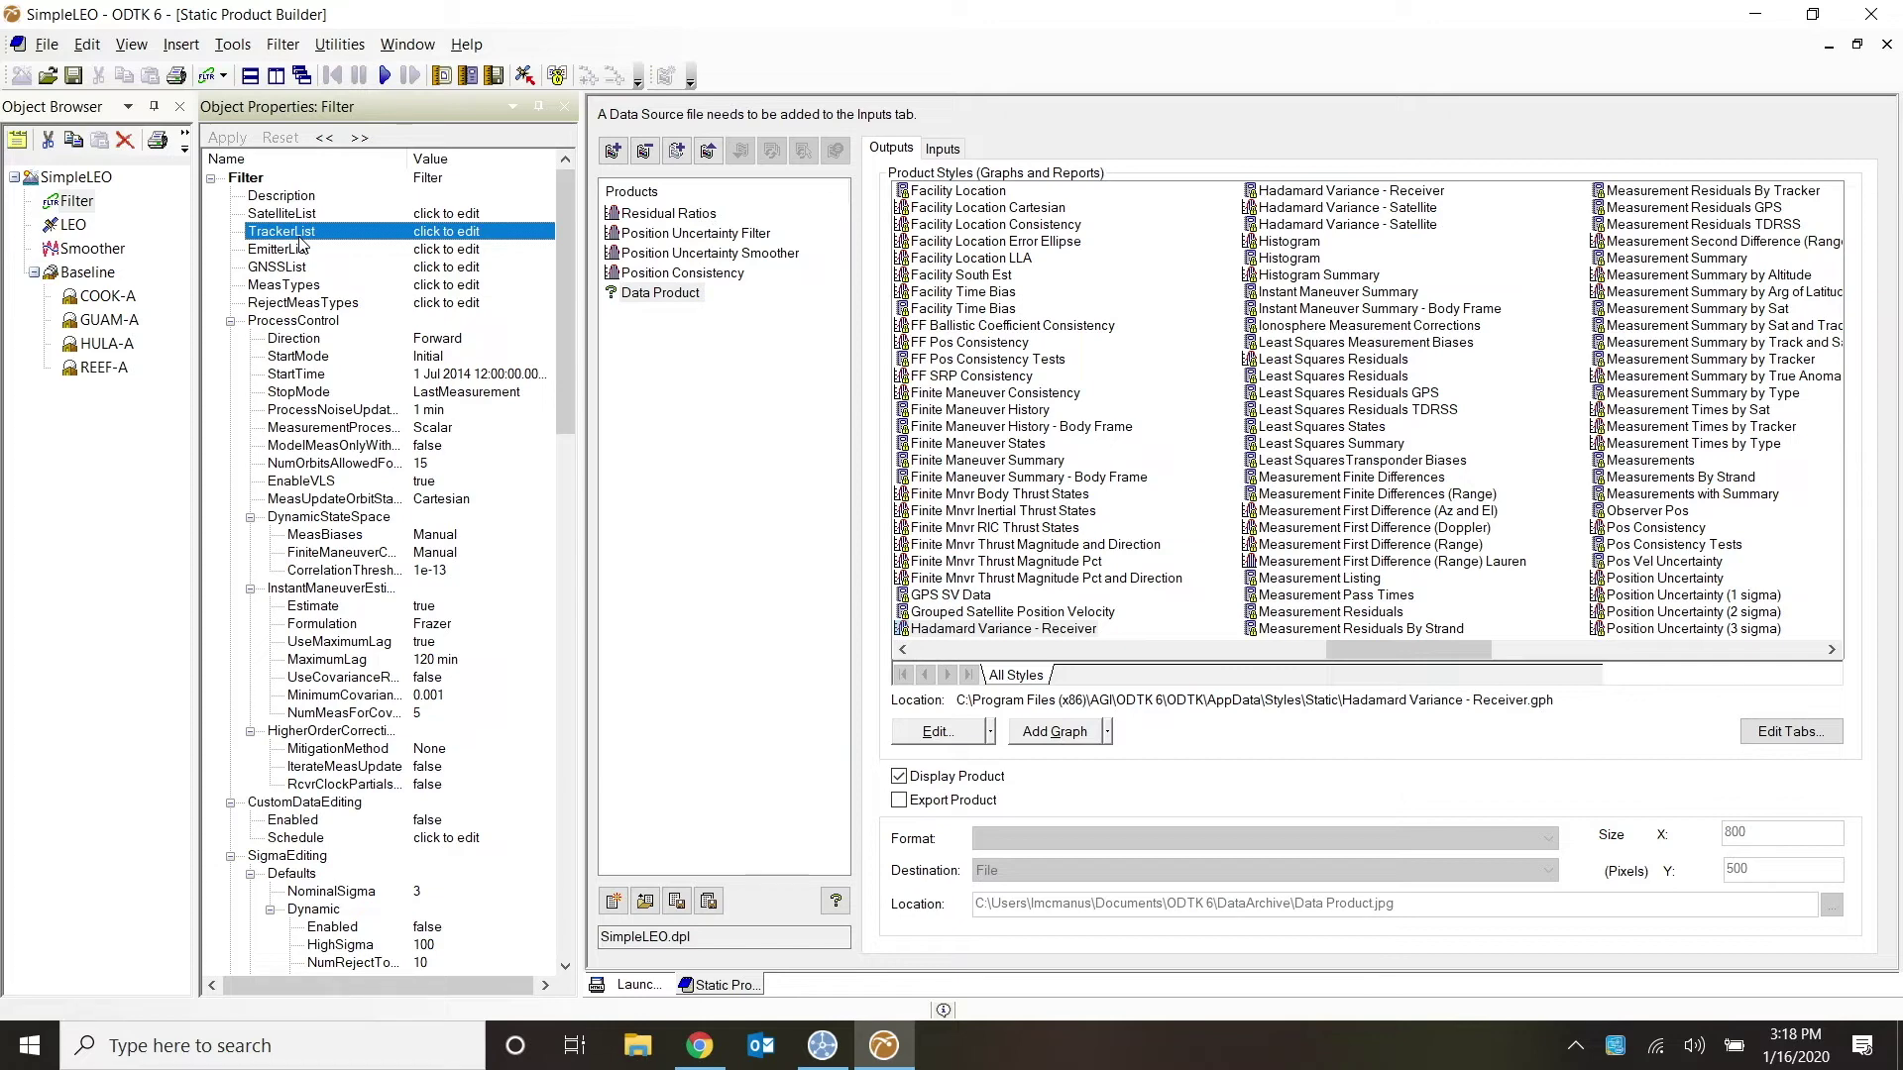
key(F1)
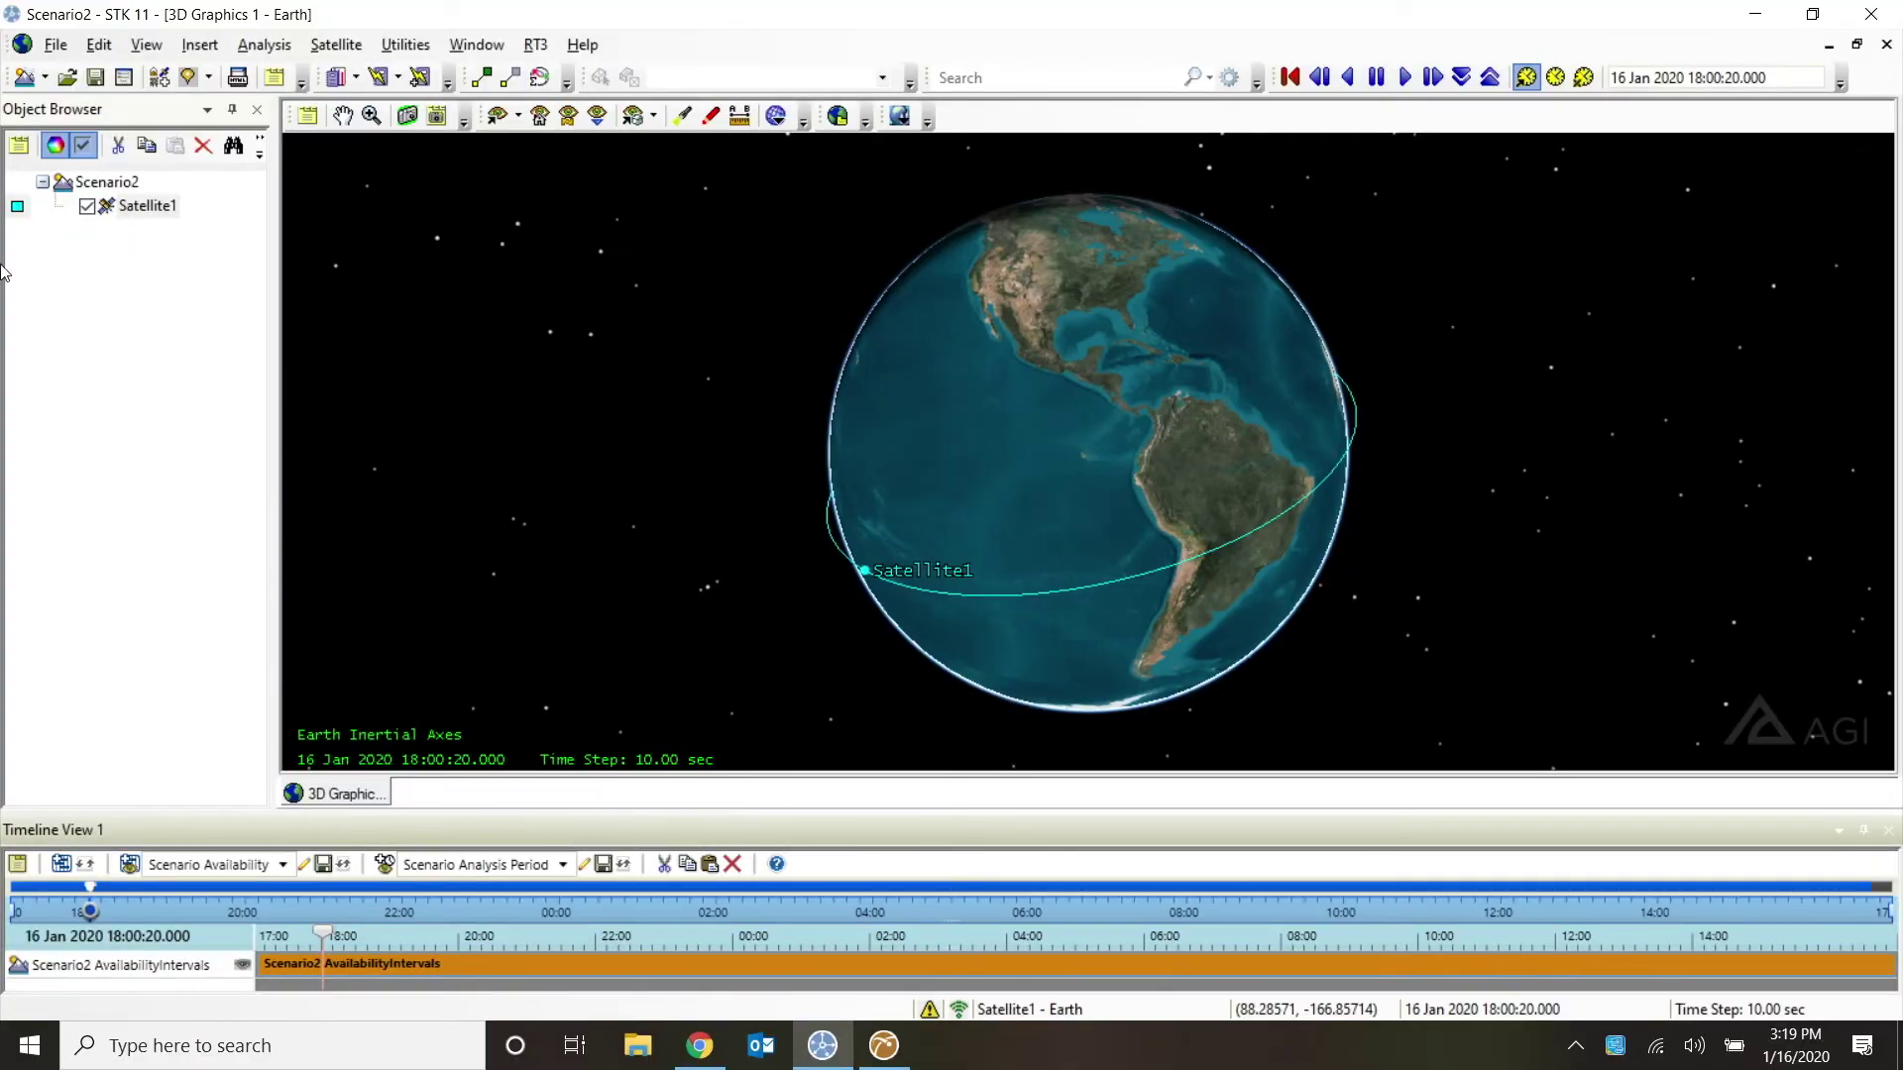
- Use View > Full Screen so the Scenario2 globe, Satellite1's orbit and timeline fill the display
click(148, 47)
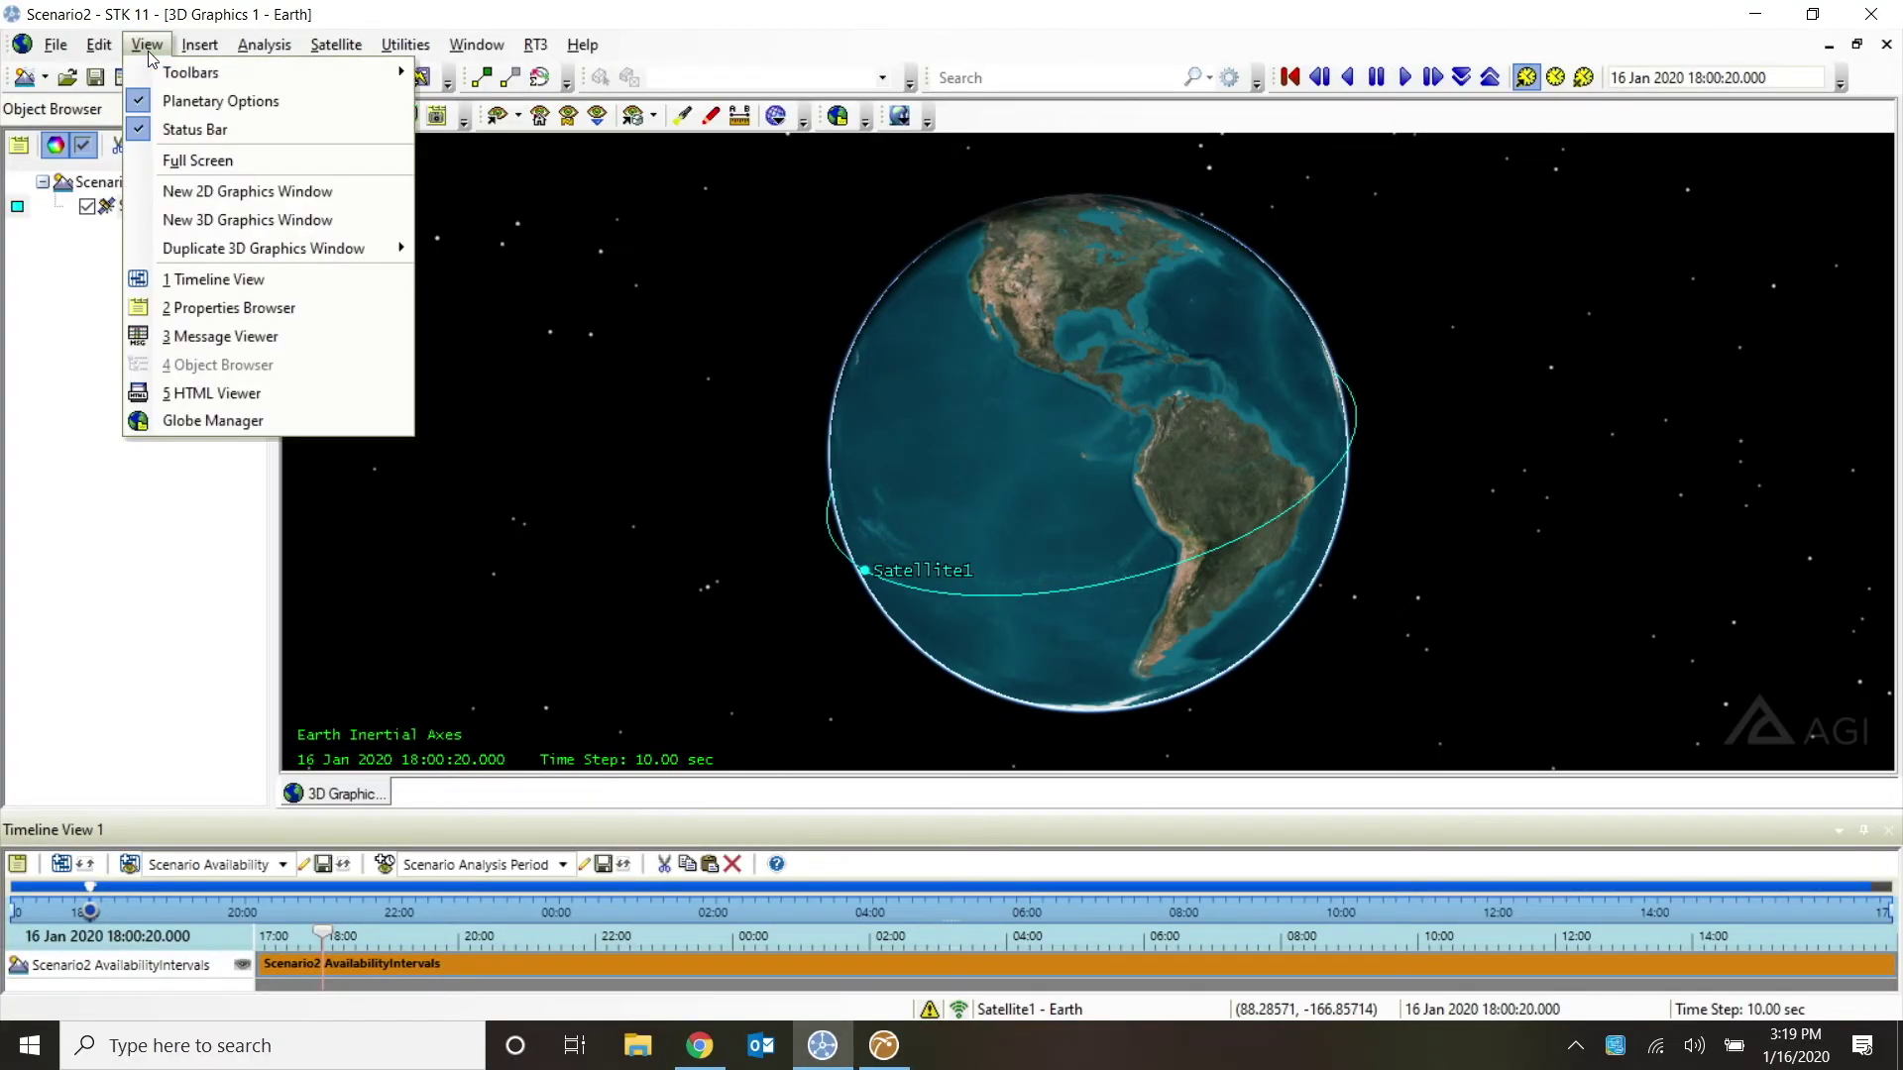
click(199, 161)
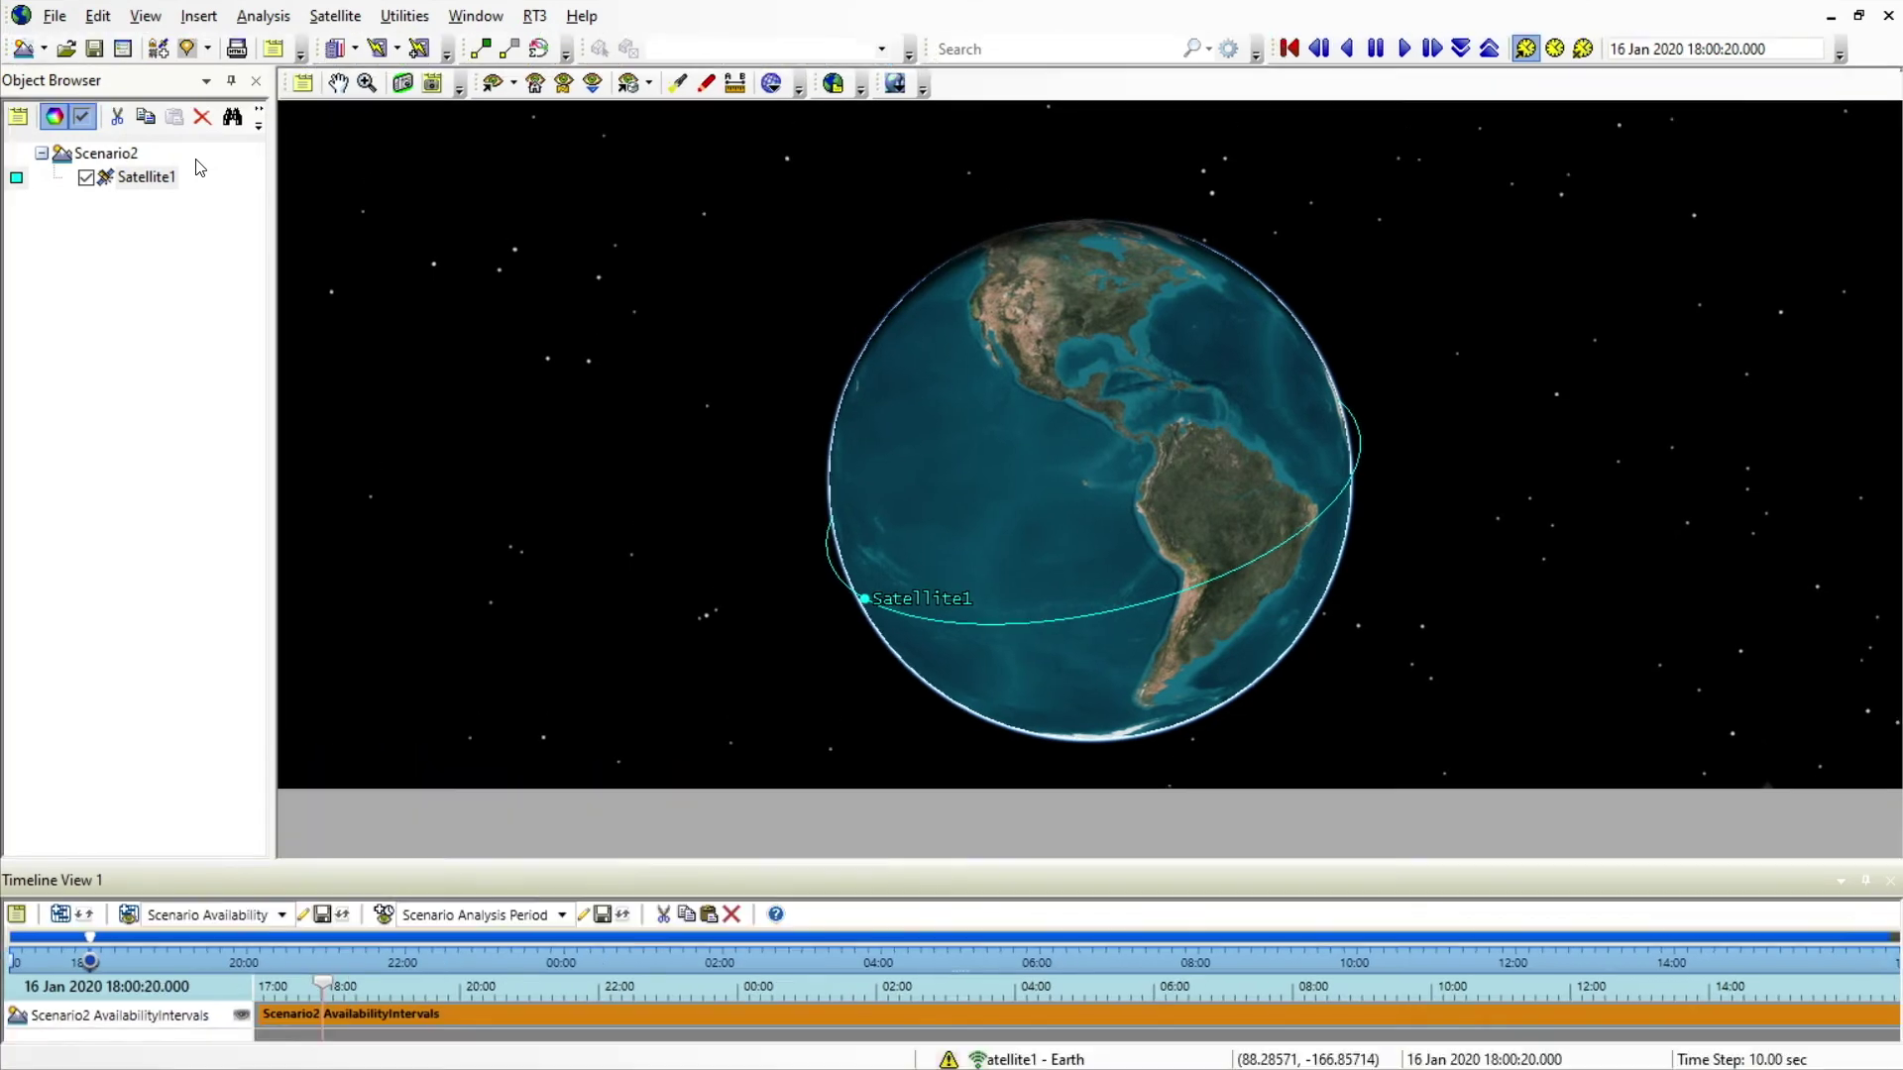